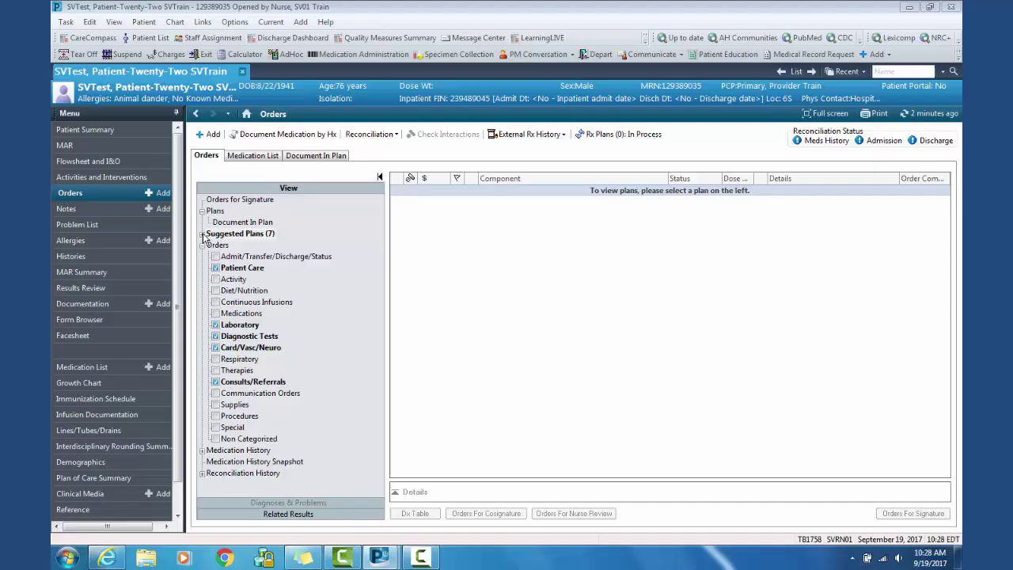
# Expand Suggested Plans to list the seven suggested IPOCs, including the Fall Prevention plan
pyautogui.click(214, 246)
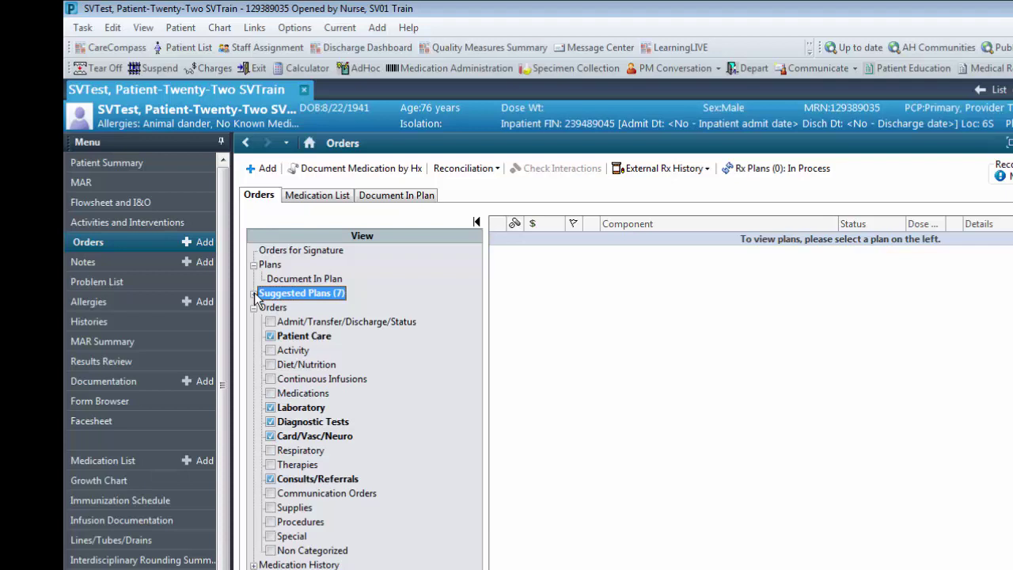
pyautogui.click(254, 294)
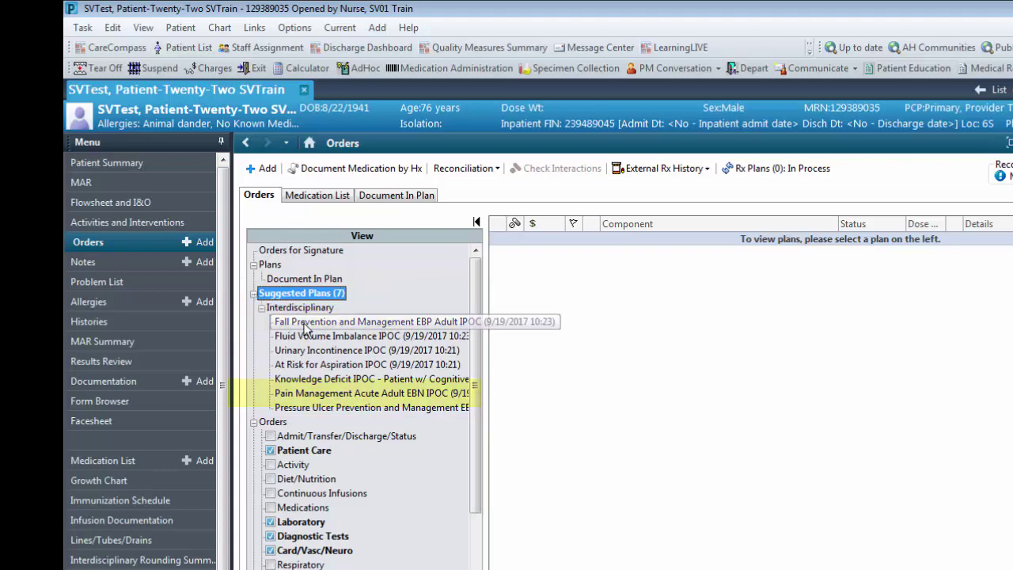
pyautogui.moveTo(306, 327)
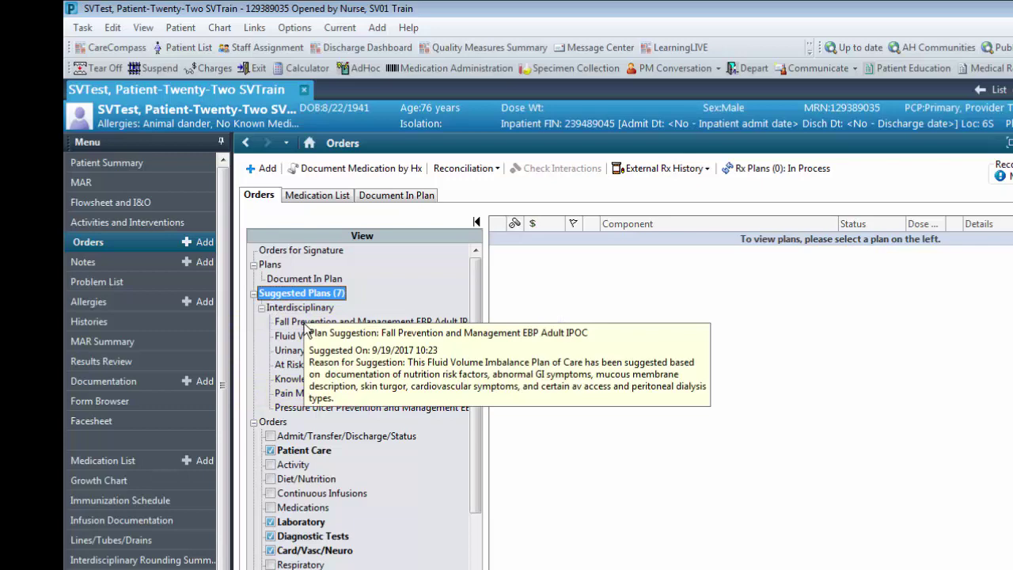
# Accept the Fall Prevention IPOC, excluding the fall-risk understanding and environmental safety plan outcomes
pyautogui.click(306, 326)
pyautogui.rightClick(309, 326)
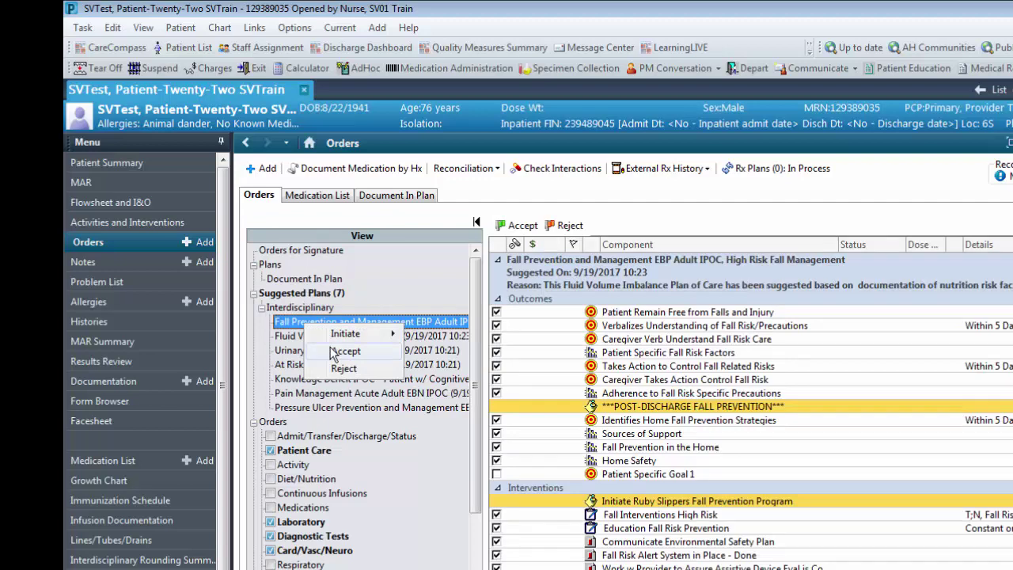
pyautogui.click(516, 232)
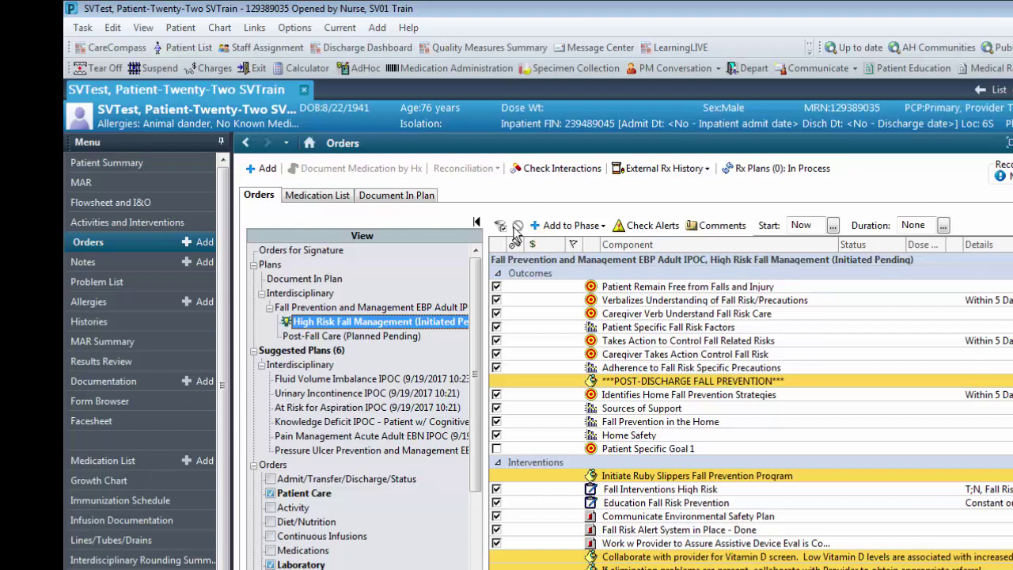
pyautogui.click(497, 300)
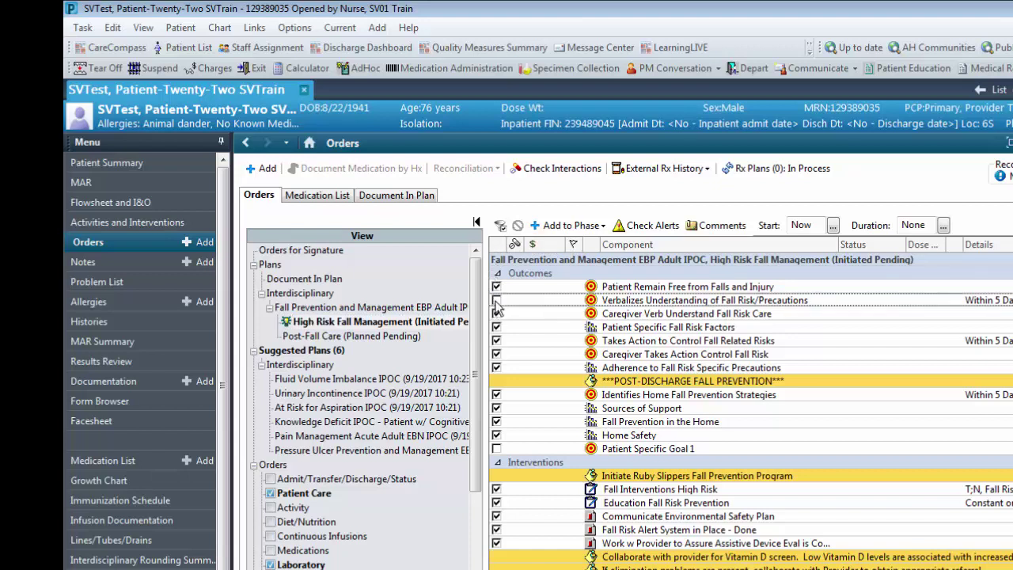
pyautogui.click(496, 516)
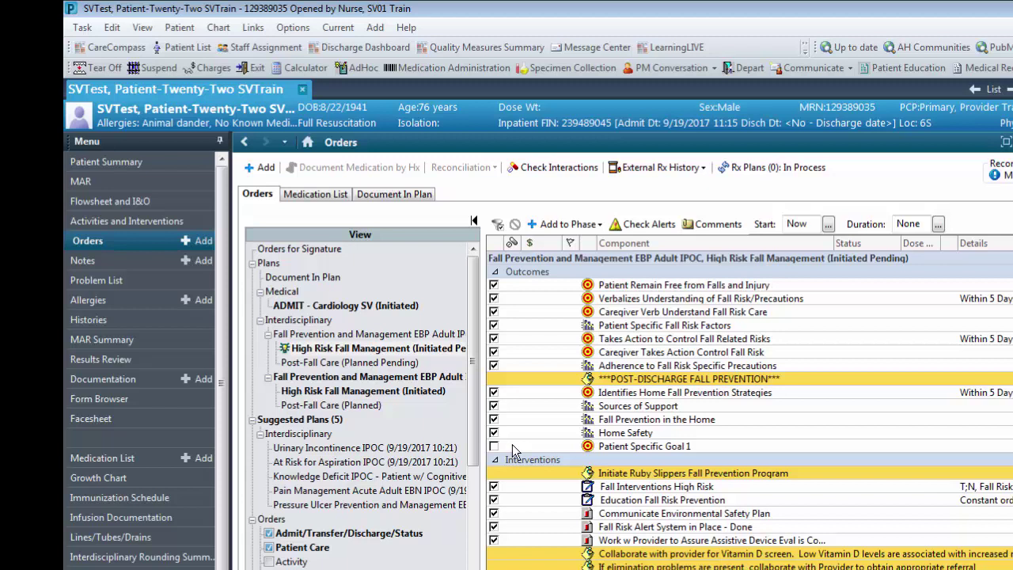
# Include Patient Specific Goal 1 and change its description to 'Pt will demonstrate use of call bell'
pyautogui.click(494, 447)
pyautogui.click(641, 448)
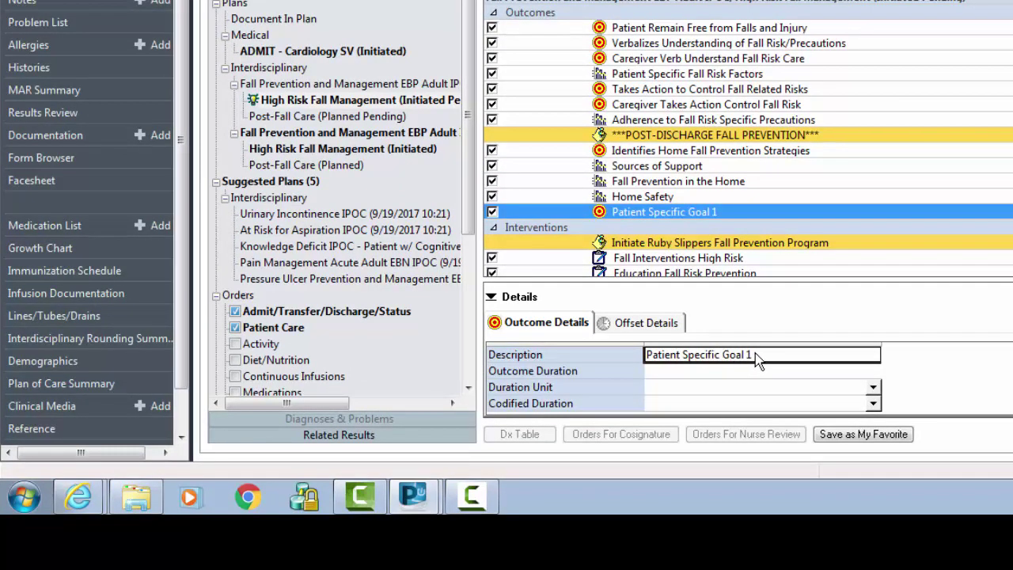
pyautogui.click(756, 356)
pyautogui.press('BackSpace')
pyautogui.press('BackSpace')
pyautogui.press('BackSpace')
pyautogui.press('BackSpace')
pyautogui.press('BackSpace')
pyautogui.press('BackSpace')
pyautogui.press('BackSpace')
pyautogui.press('BackSpace')
pyautogui.press('BackSpace')
pyautogui.press('BackSpace')
pyautogui.press('BackSpace')
pyautogui.press('BackSpace')
pyautogui.press('BackSpace')
pyautogui.press('BackSpace')
pyautogui.press('BackSpace')
pyautogui.press('BackSpace')
pyautogui.press('BackSpace')
pyautogui.press('BackSpace')
pyautogui.press('BackSpace')
pyautogui.press('BackSpace')
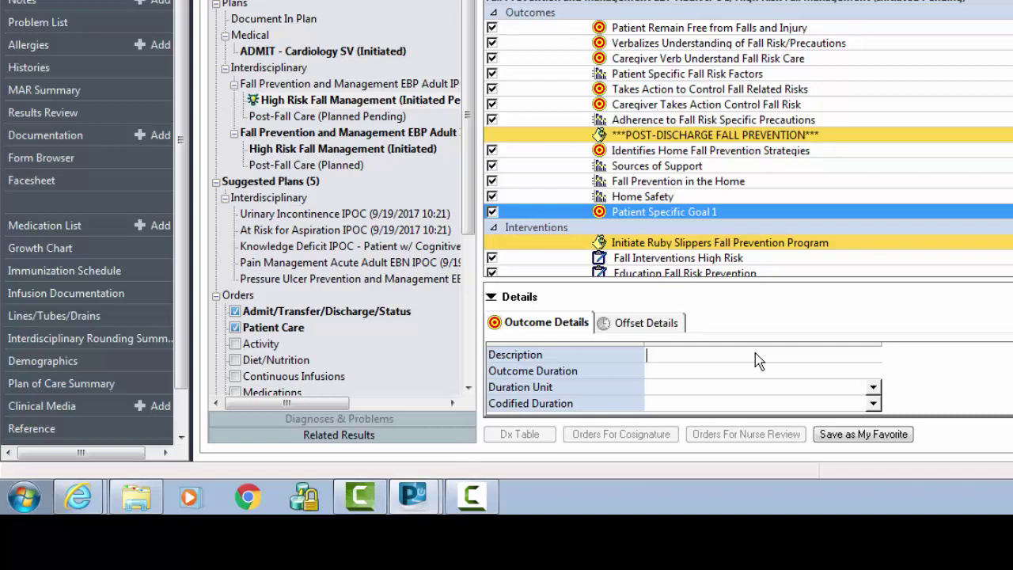
pyautogui.rightClick(745, 356)
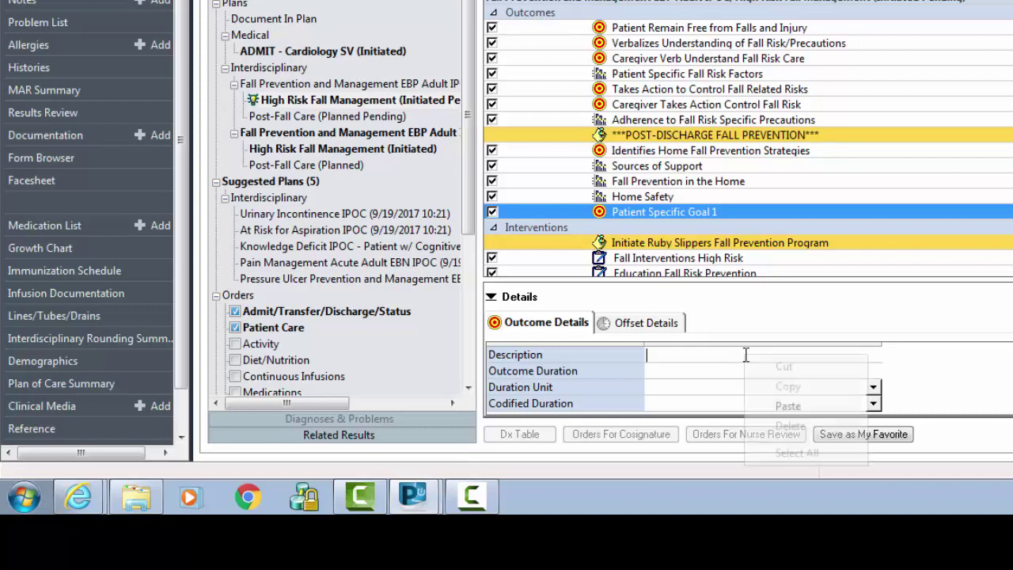
pyautogui.click(774, 403)
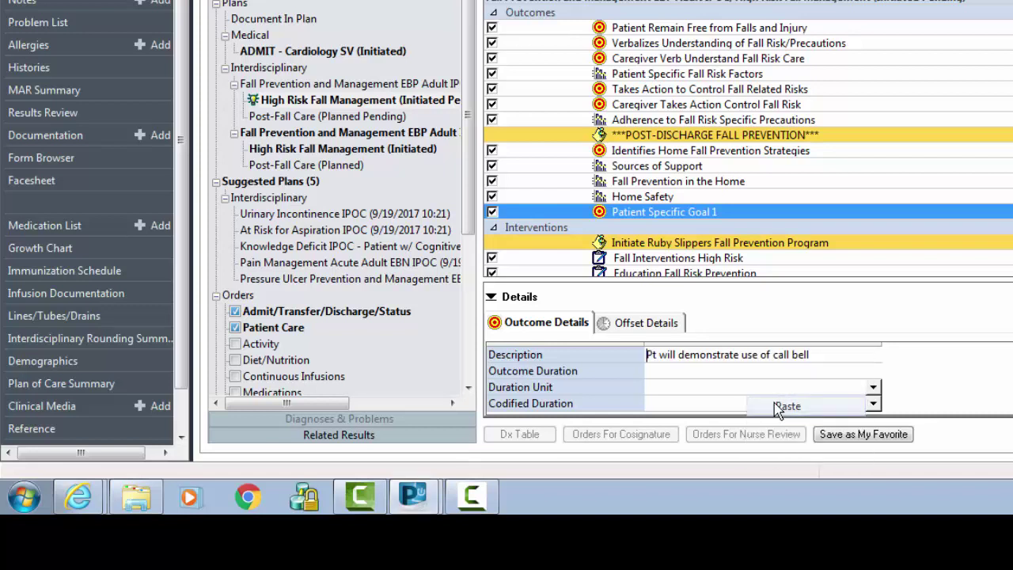
# Give the goal an outcome duration of 8 Hours
pyautogui.click(688, 395)
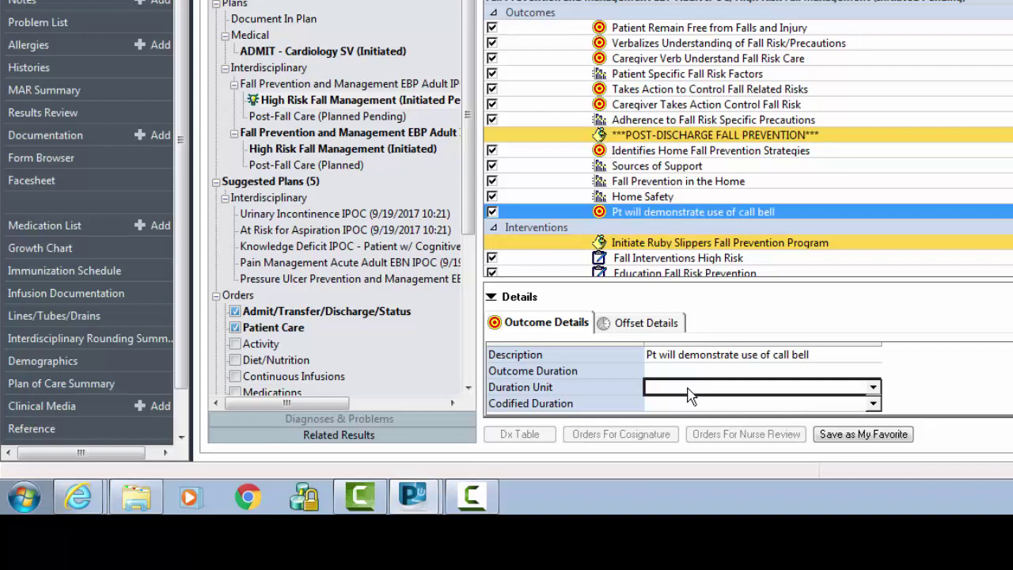
pyautogui.click(874, 388)
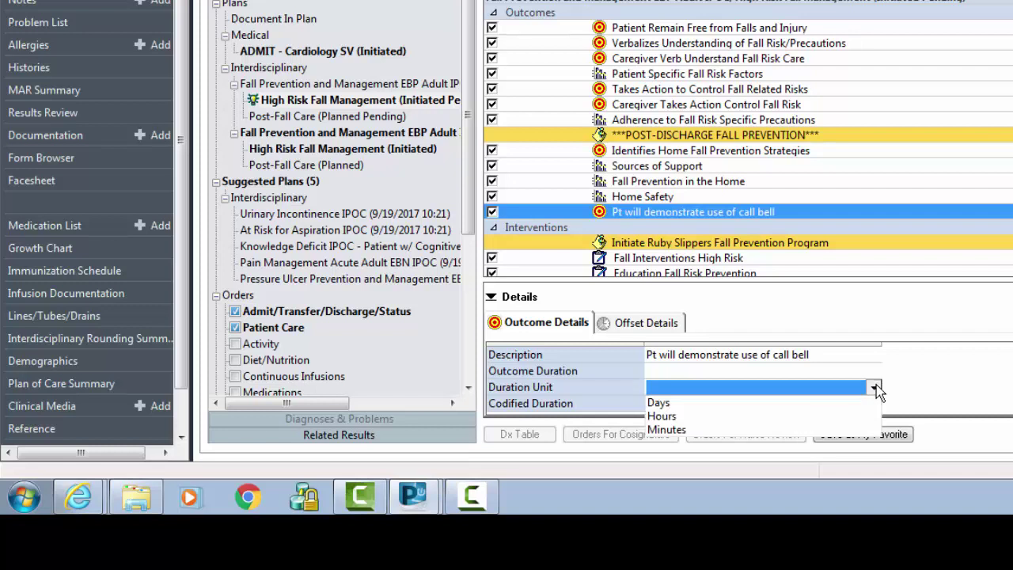
pyautogui.click(667, 415)
pyautogui.click(724, 378)
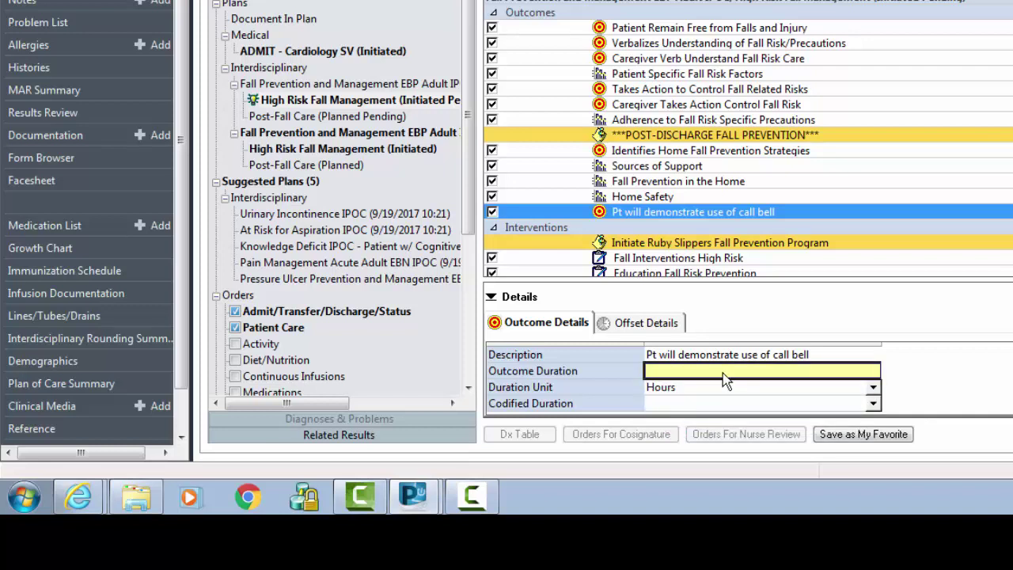
pyautogui.write('8')
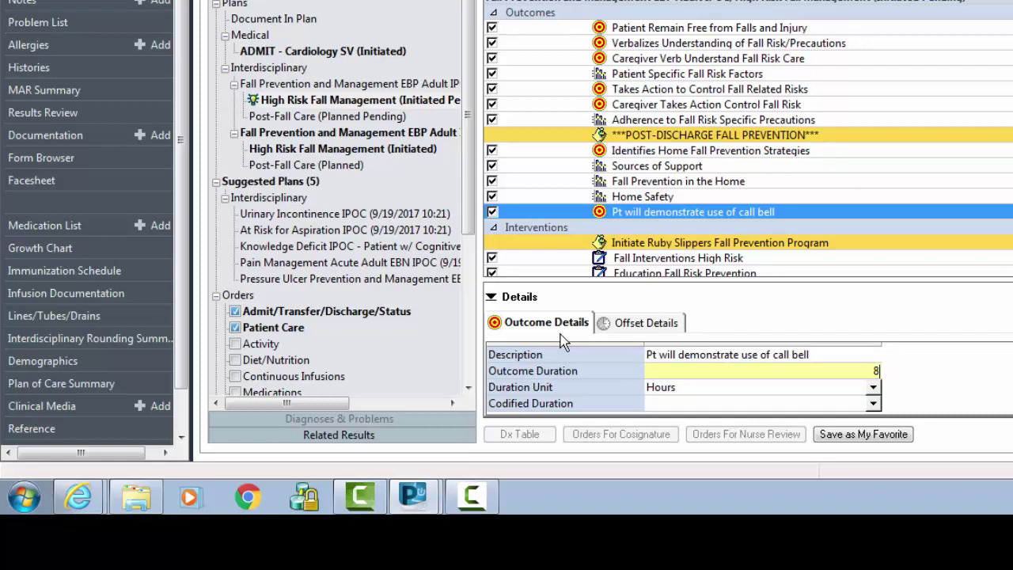
# Collapse the outcome details and hide the plan tree to widen the interventions list
pyautogui.click(492, 297)
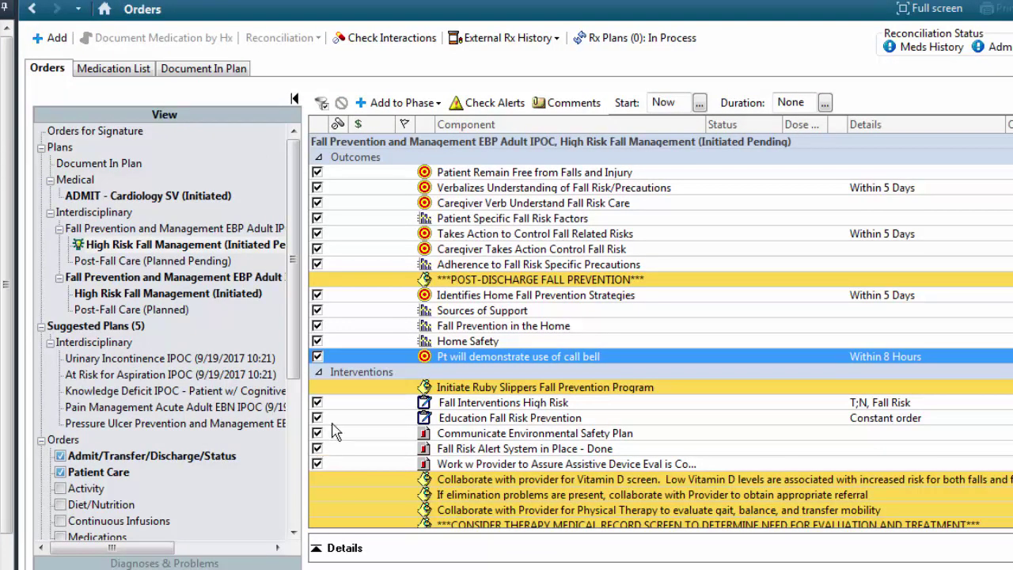
pyautogui.click(295, 101)
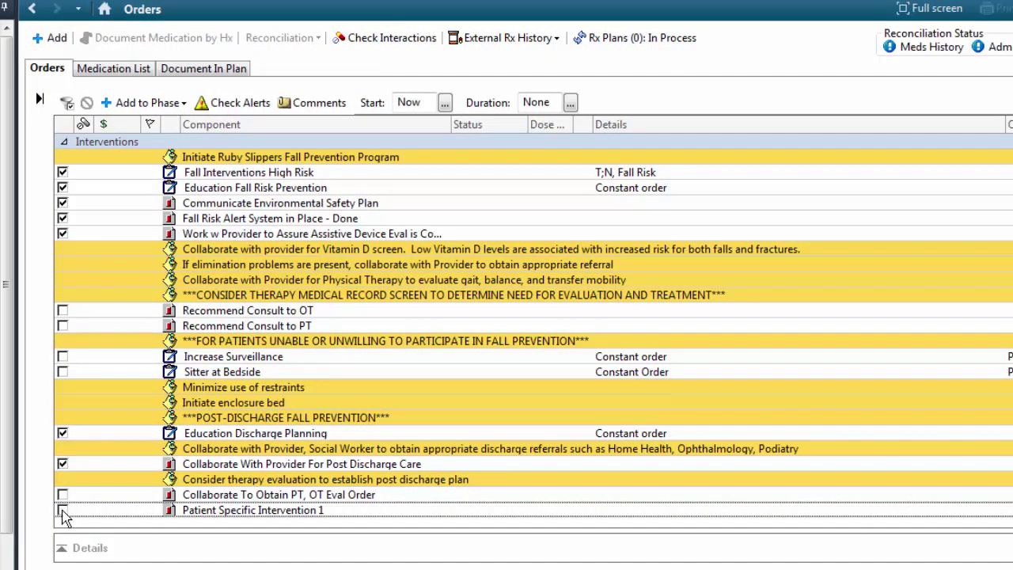
# Check Patient Specific Intervention 1 and change its description to 'Review use of call bell'
pyautogui.click(63, 511)
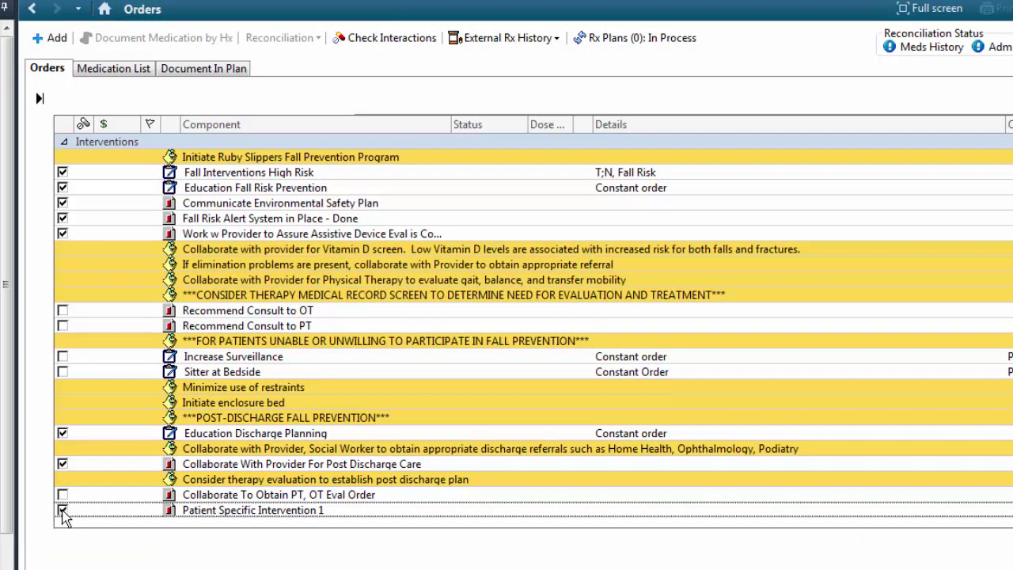
pyautogui.rightClick(190, 513)
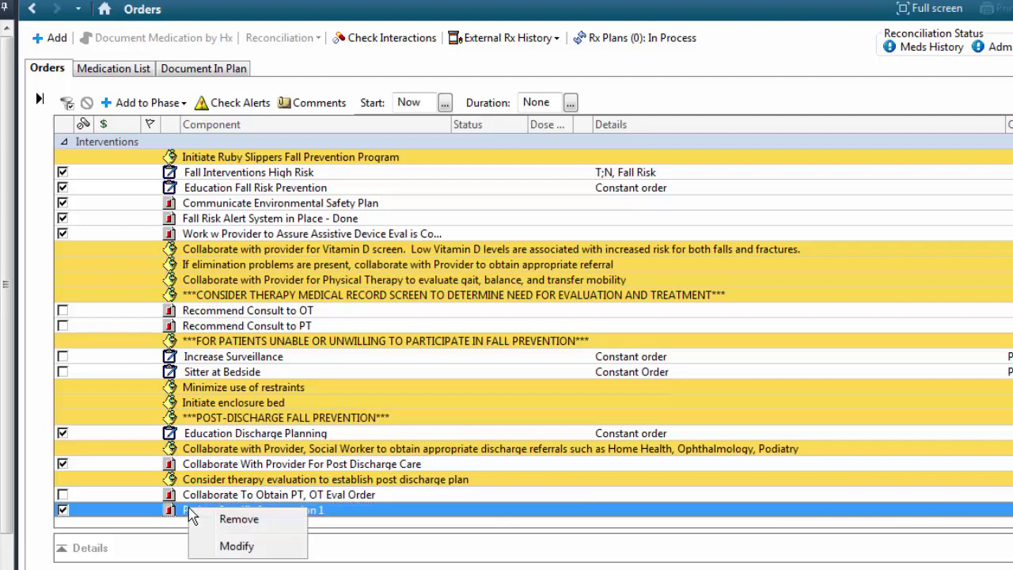
pyautogui.click(231, 546)
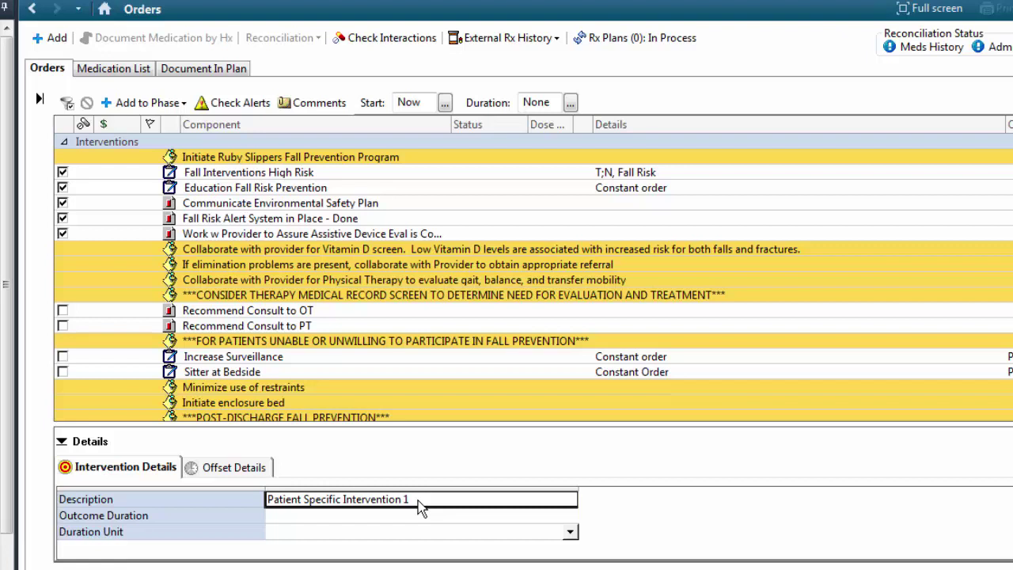
pyautogui.click(418, 500)
pyautogui.press('BackSpace')
pyautogui.press('BackSpace')
pyautogui.press('BackSpace')
pyautogui.press('BackSpace')
pyautogui.press('BackSpace')
pyautogui.press('BackSpace')
pyautogui.press('BackSpace')
pyautogui.press('BackSpace')
pyautogui.press('BackSpace')
pyautogui.press('BackSpace')
pyautogui.press('BackSpace')
pyautogui.press('BackSpace')
pyautogui.press('BackSpace')
pyautogui.press('BackSpace')
pyautogui.press('BackSpace')
pyautogui.press('BackSpace')
pyautogui.press('BackSpace')
pyautogui.press('BackSpace')
pyautogui.press('BackSpace')
pyautogui.press('BackSpace')
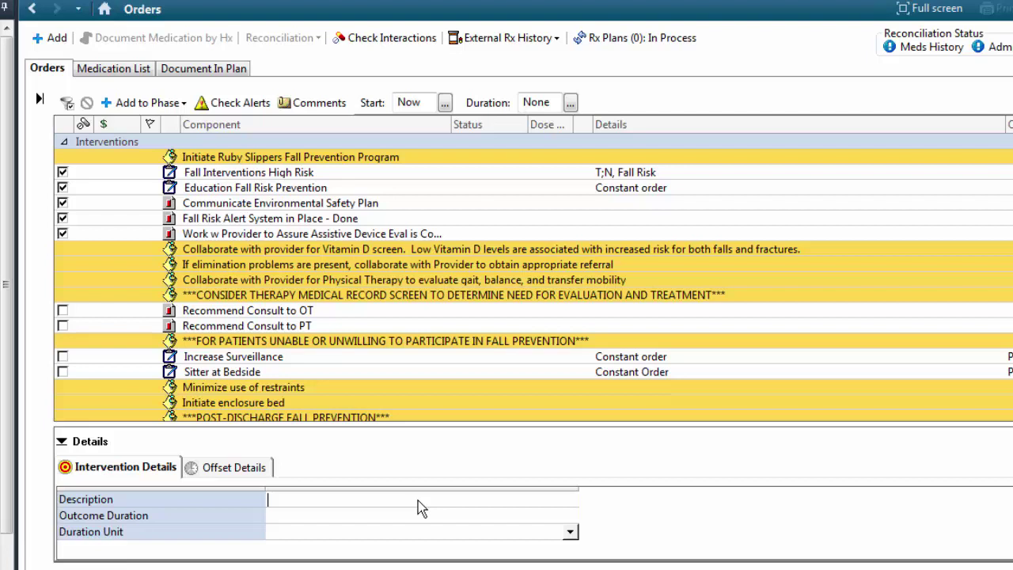
pyautogui.write('Review use of call bell')
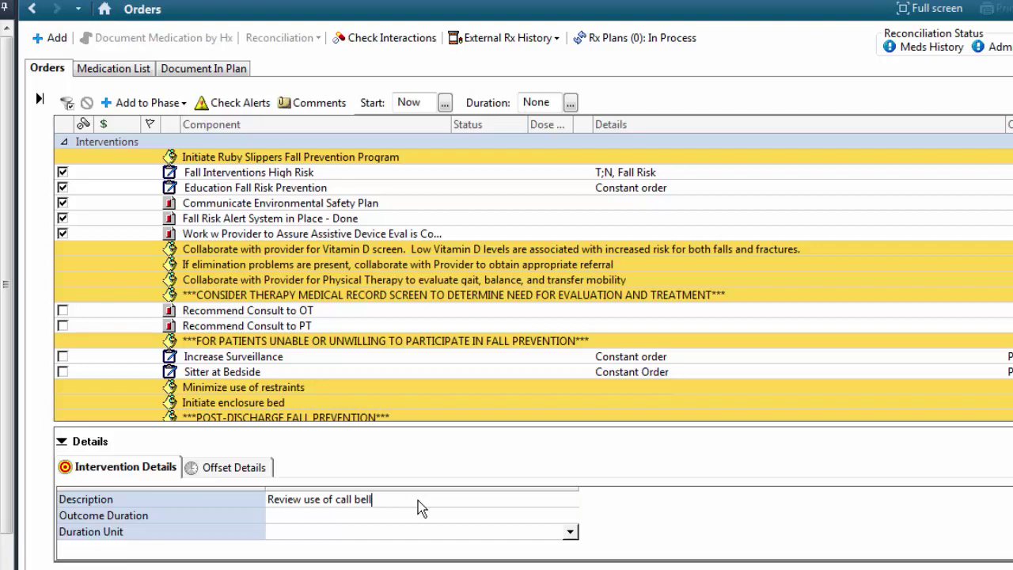
pyautogui.click(61, 441)
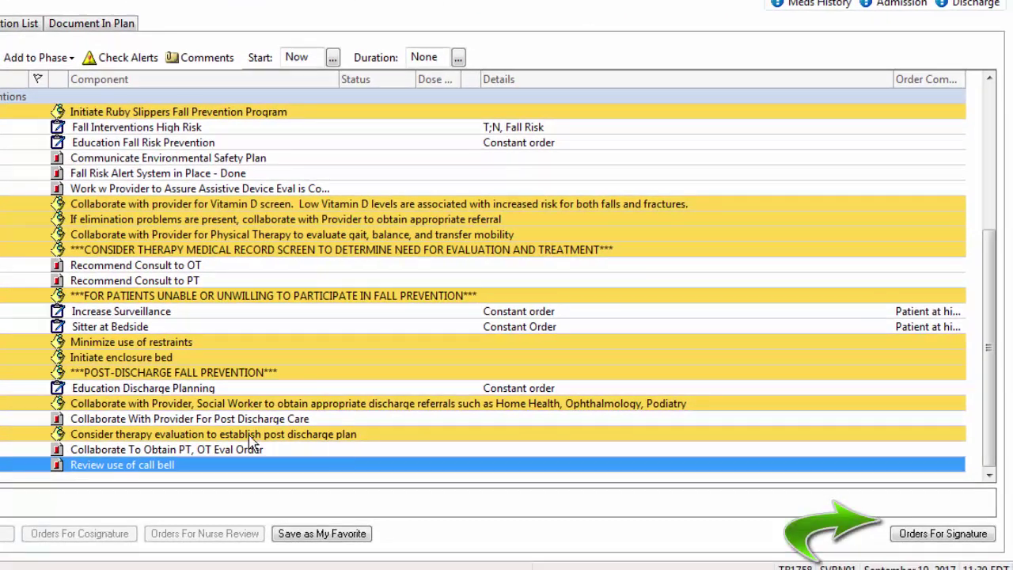
# Open Orders For Signature to review the Fall Prevention plan before signing
pyautogui.click(950, 537)
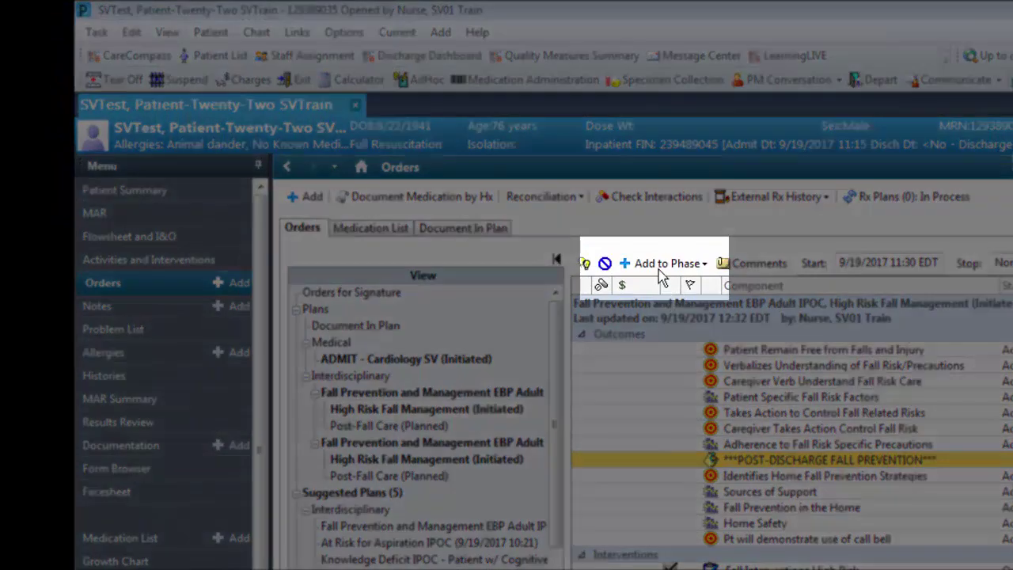
# Search the plan's Add Outcome / Intervention list for 'patient specific'
pyautogui.click(661, 264)
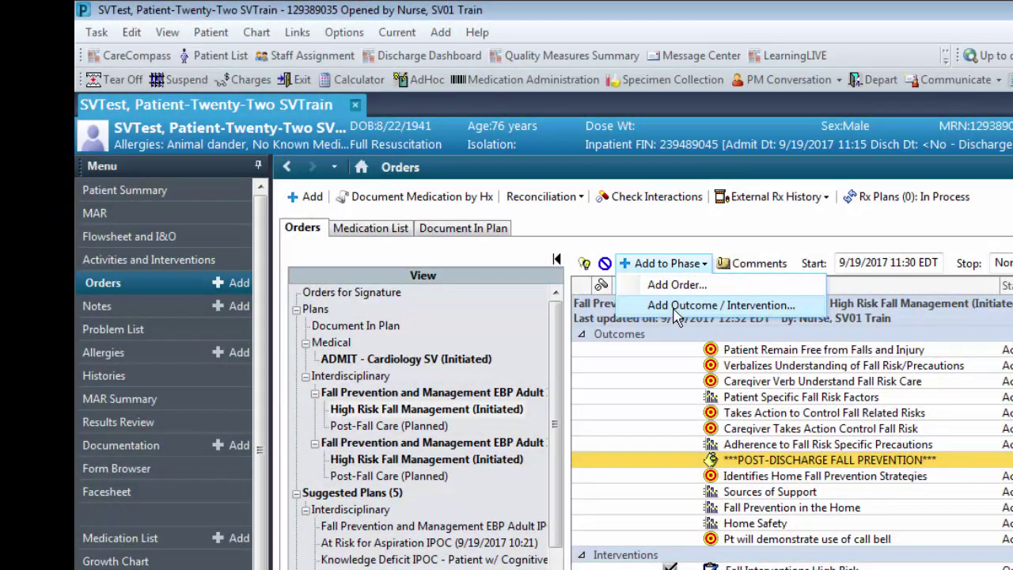
pyautogui.click(676, 307)
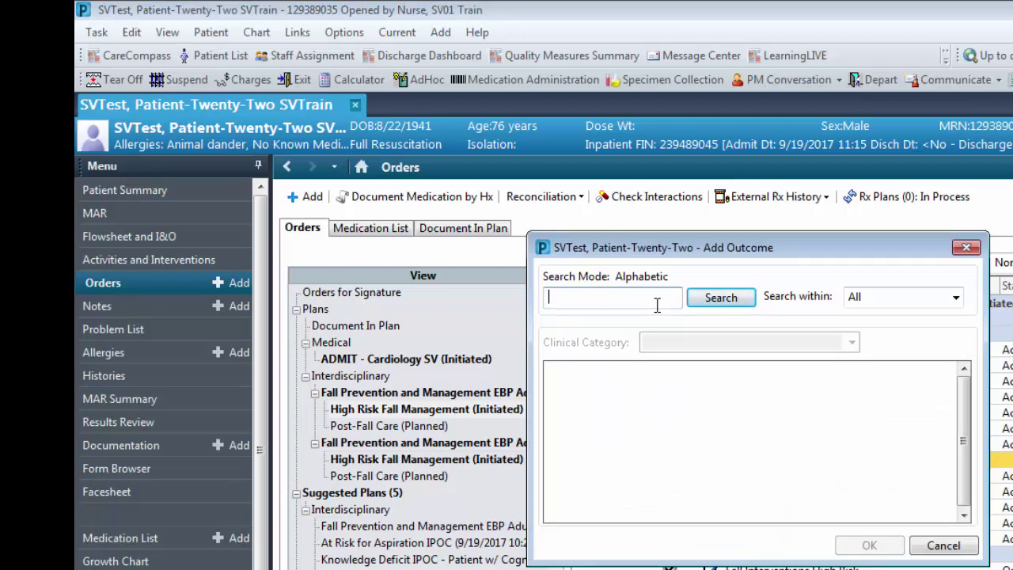
pyautogui.write('patient specific')
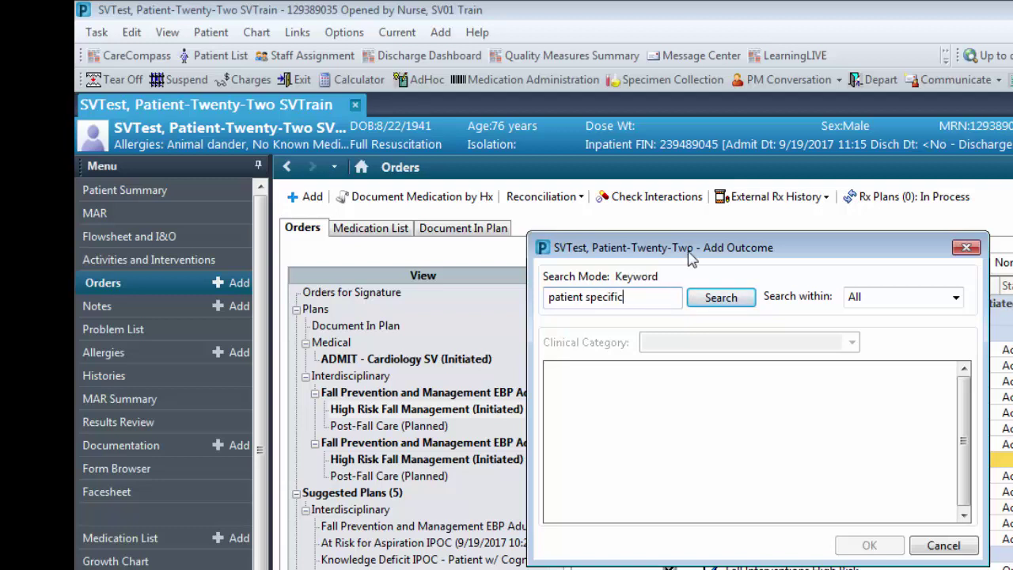
pyautogui.click(719, 296)
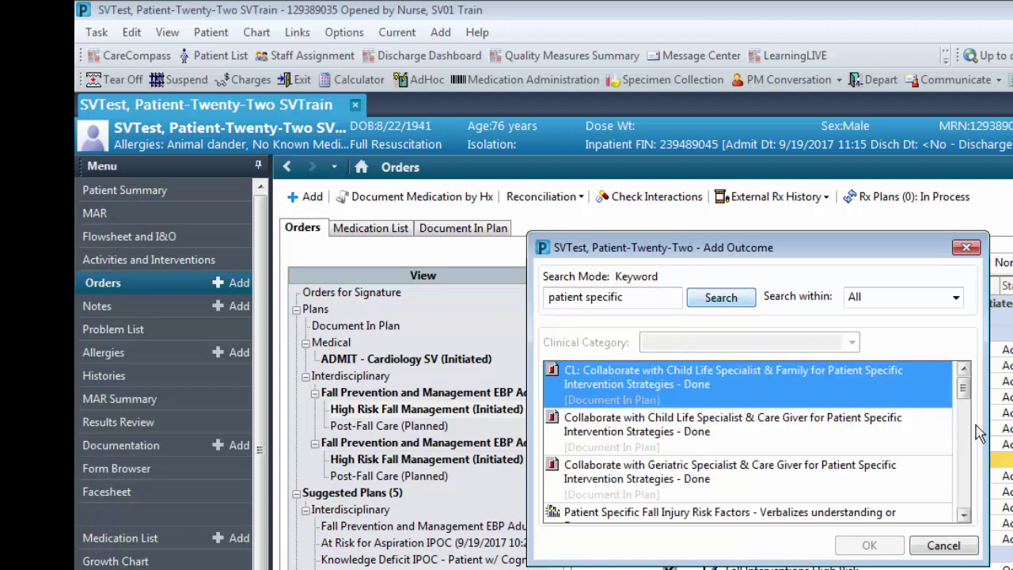
# Select 'Patient Specific Goal 1 - Met' and add it to the High Risk Fall Management plan
pyautogui.click(963, 515)
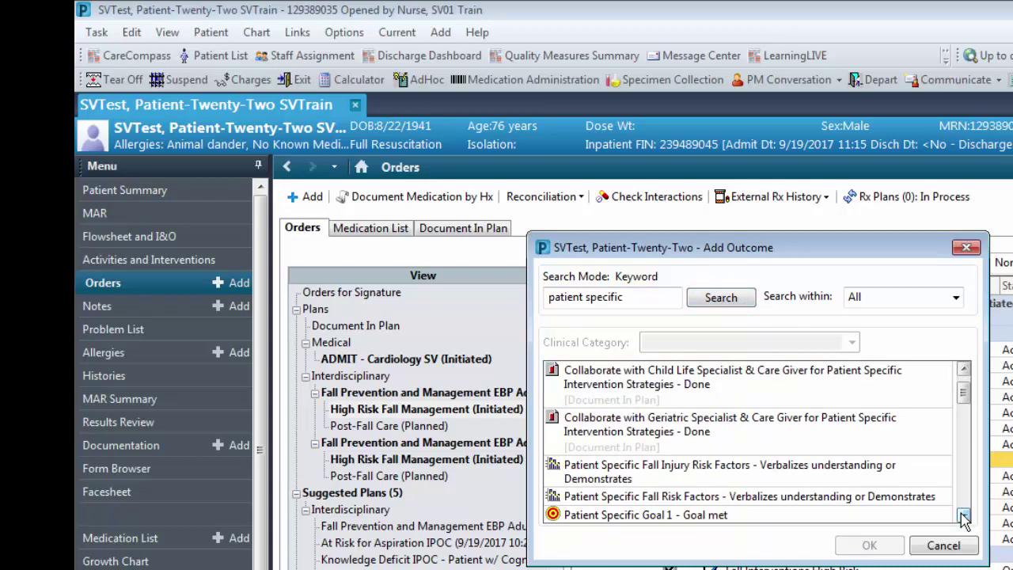
pyautogui.click(963, 515)
pyautogui.click(963, 516)
pyautogui.click(963, 516)
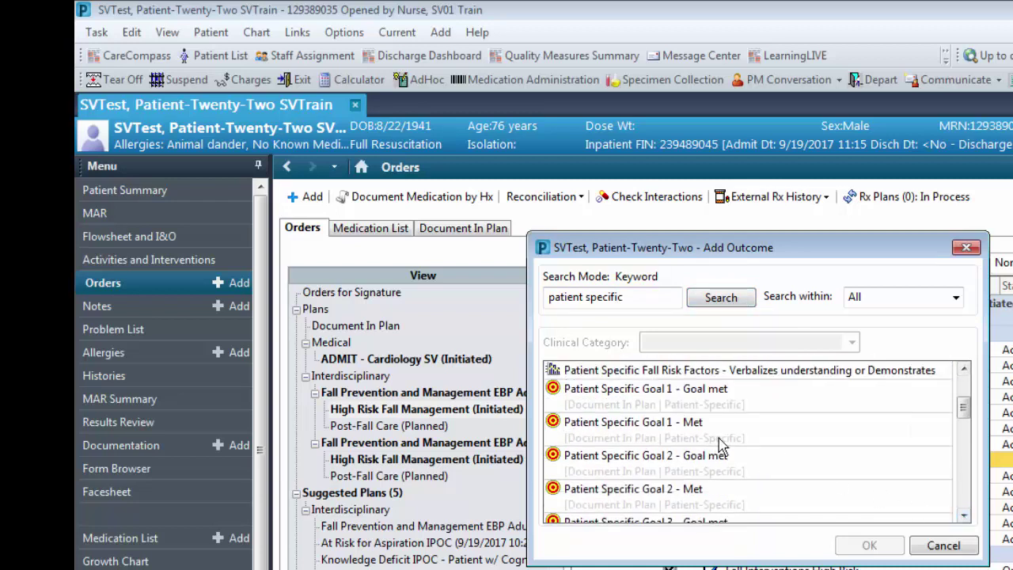
pyautogui.click(963, 515)
pyautogui.click(962, 515)
pyautogui.click(962, 516)
pyautogui.click(963, 515)
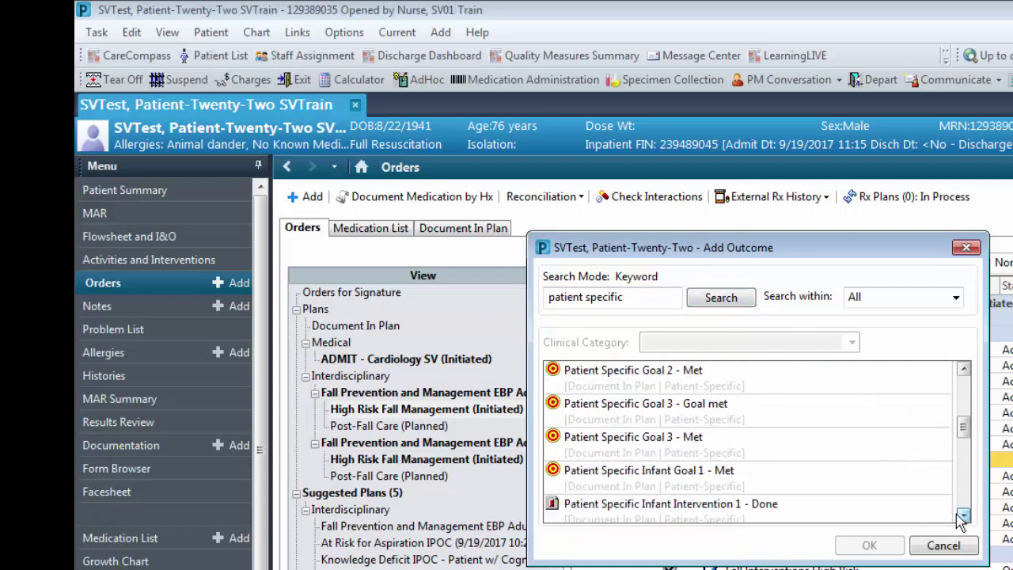
pyautogui.click(962, 515)
pyautogui.click(962, 515)
pyautogui.click(962, 515)
pyautogui.click(631, 440)
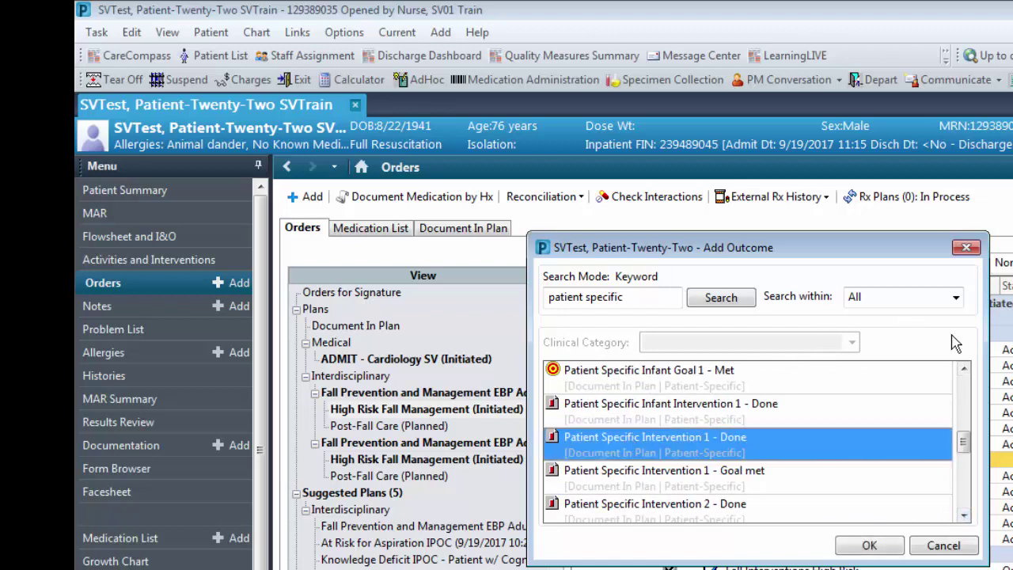
pyautogui.click(963, 369)
pyautogui.click(963, 369)
pyautogui.click(963, 369)
pyautogui.click(963, 369)
pyautogui.click(964, 369)
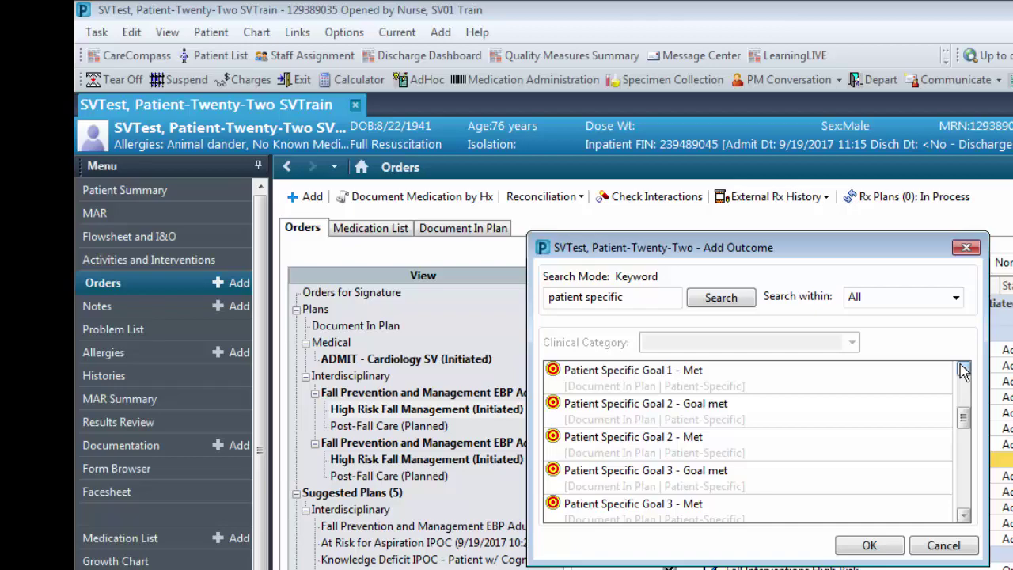
pyautogui.click(670, 373)
pyautogui.click(869, 546)
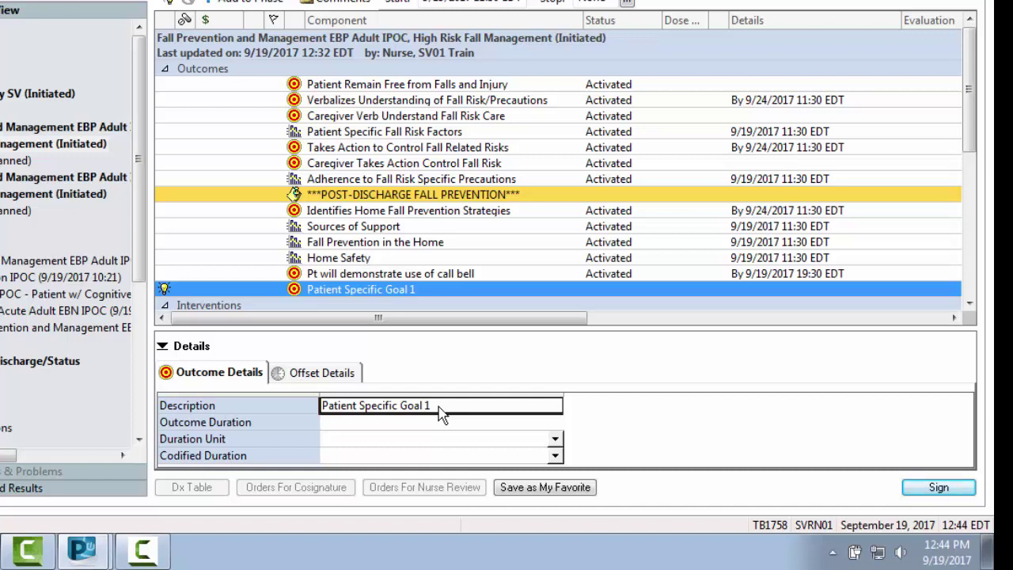
# Reword the new goal to 'Restraints will be discontinued' with an outcome duration of 3 Days
pyautogui.click(441, 413)
pyautogui.press('BackSpace')
pyautogui.press('BackSpace')
pyautogui.press('BackSpace')
pyautogui.press('BackSpace')
pyautogui.press('BackSpace')
pyautogui.press('BackSpace')
pyautogui.press('BackSpace')
pyautogui.press('BackSpace')
pyautogui.press('BackSpace')
pyautogui.press('BackSpace')
pyautogui.press('BackSpace')
pyautogui.press('BackSpace')
pyautogui.press('BackSpace')
pyautogui.press('BackSpace')
pyautogui.press('BackSpace')
pyautogui.press('BackSpace')
pyautogui.press('BackSpace')
pyautogui.press('BackSpace')
pyautogui.press('BackSpace')
pyautogui.press('BackSpace')
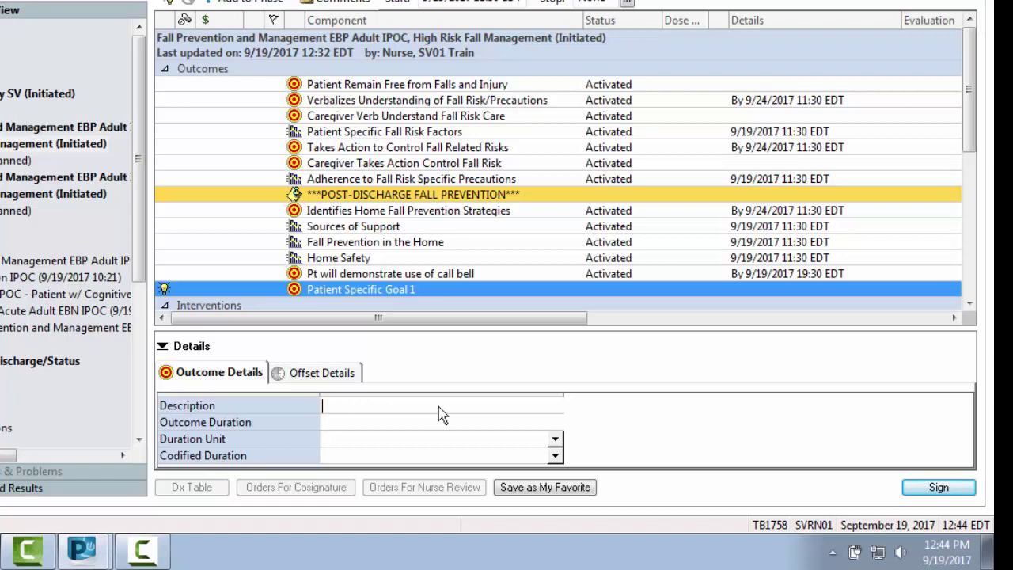
pyautogui.write('Restraints will be ')
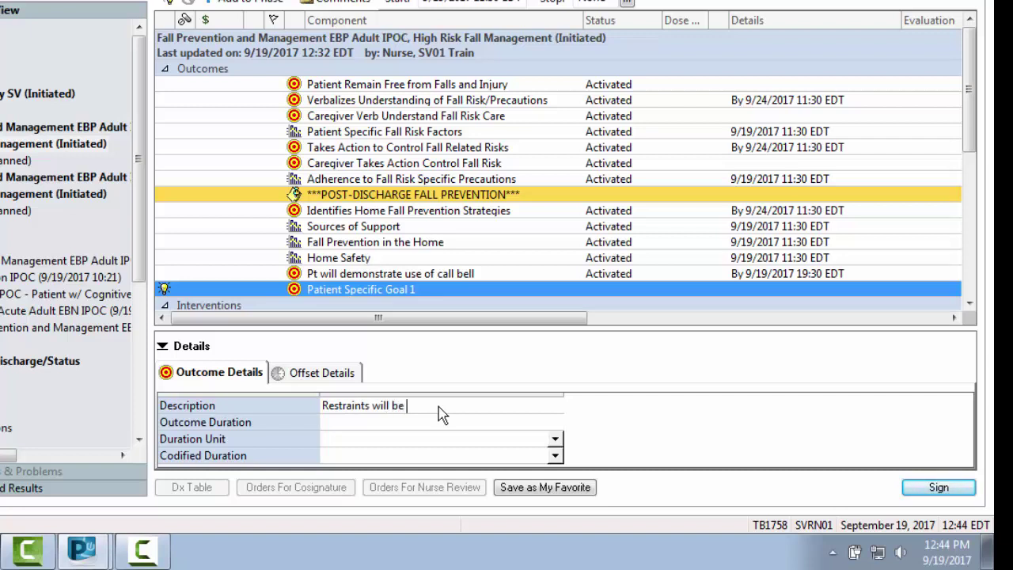
pyautogui.write('discontinued')
pyautogui.click(554, 442)
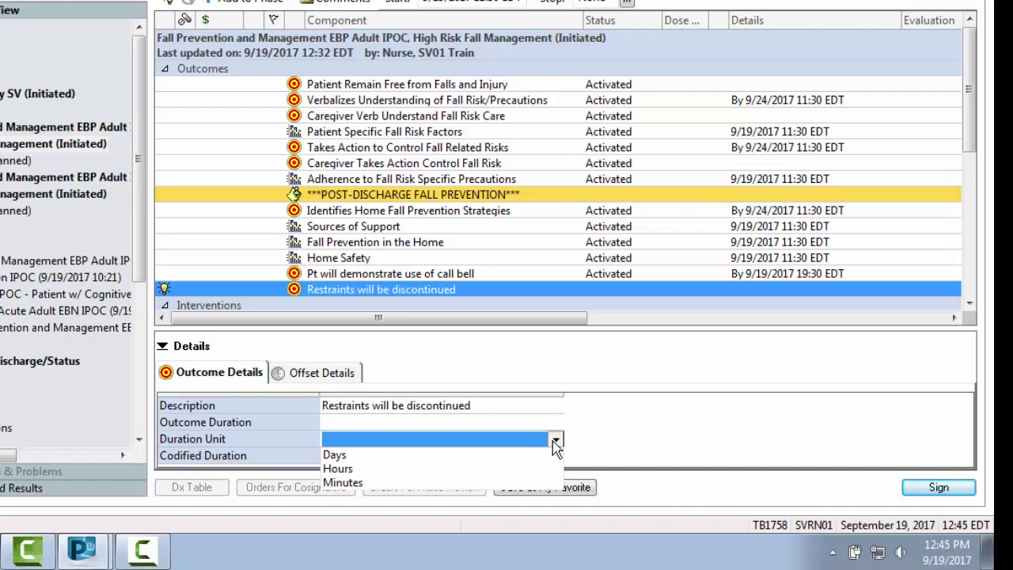
pyautogui.click(372, 456)
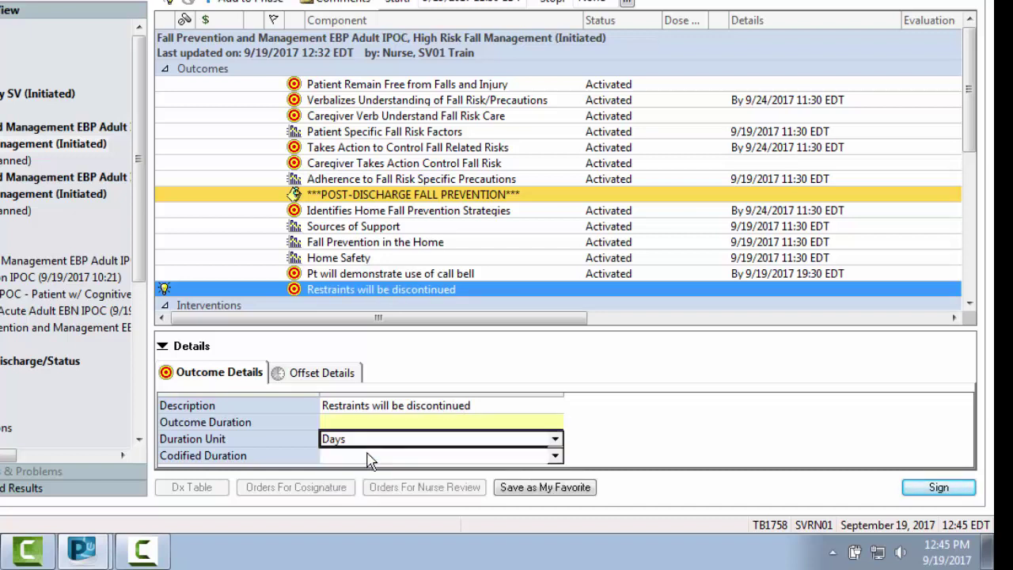
pyautogui.click(456, 422)
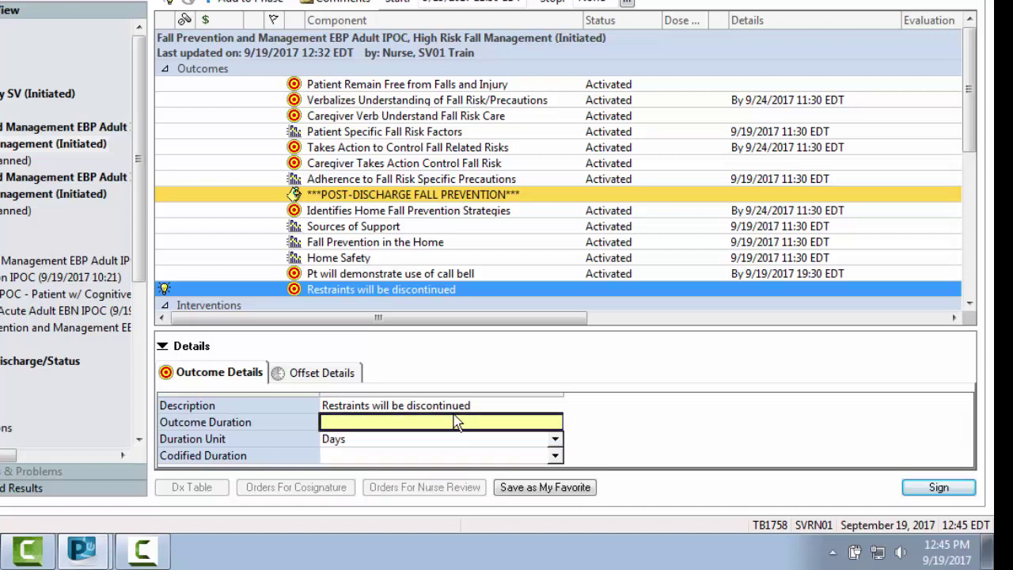
pyautogui.write('3')
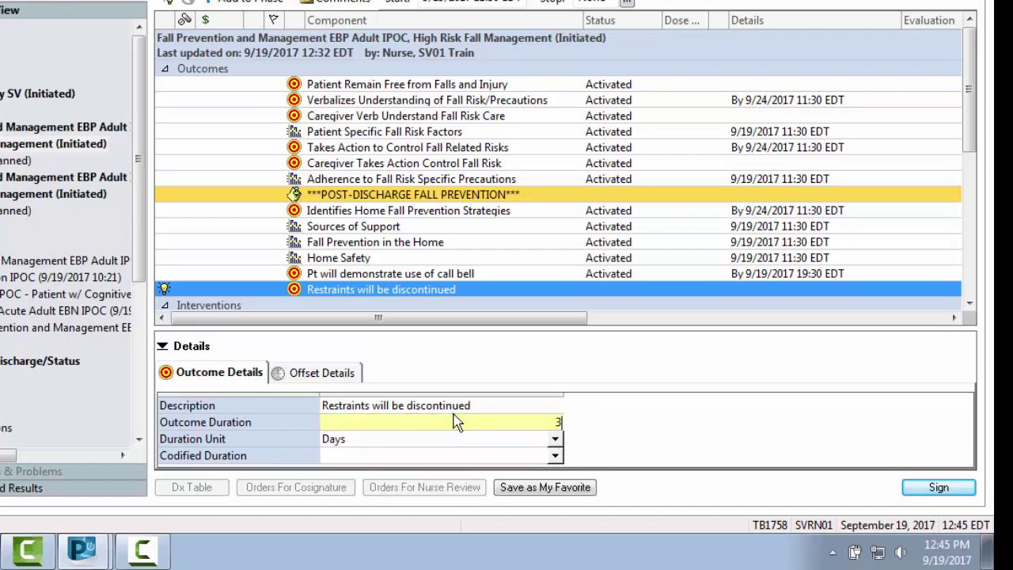
pyautogui.click(162, 348)
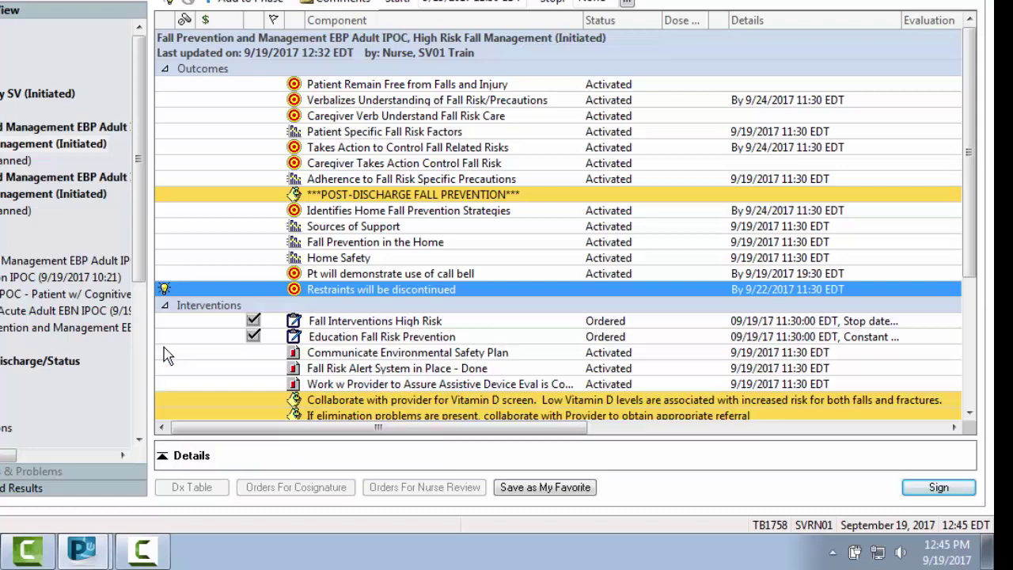
# Add 'Patient Specific Intervention 1 - Done' to the fall plan via a 'patient specific' search
pyautogui.click(251, 3)
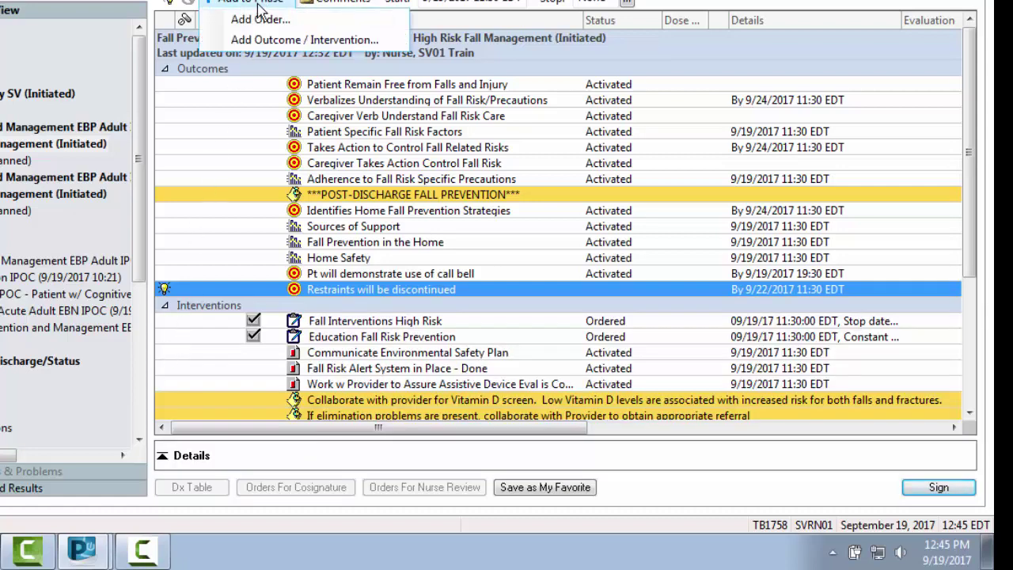
pyautogui.click(261, 41)
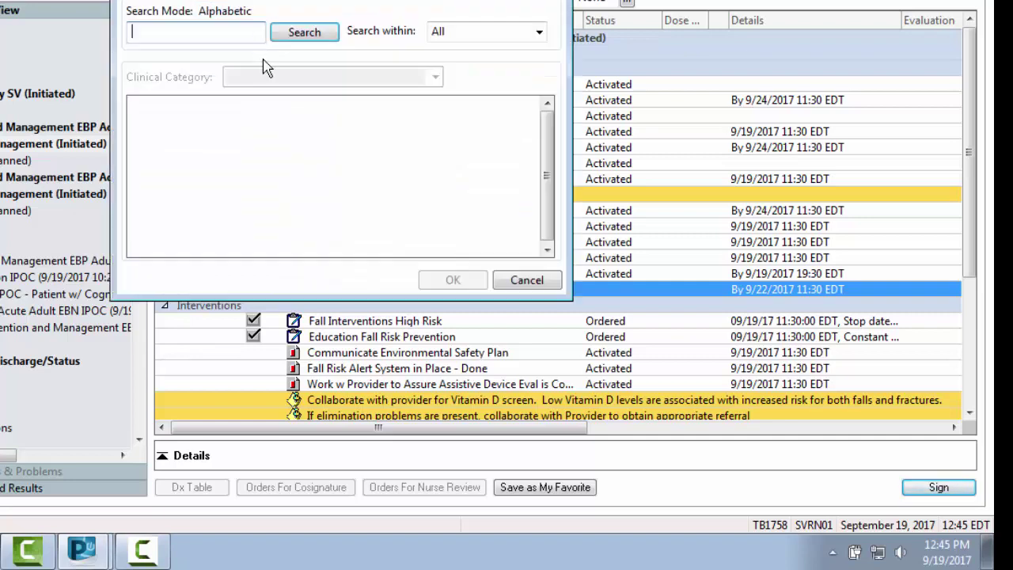
pyautogui.write('patient specific')
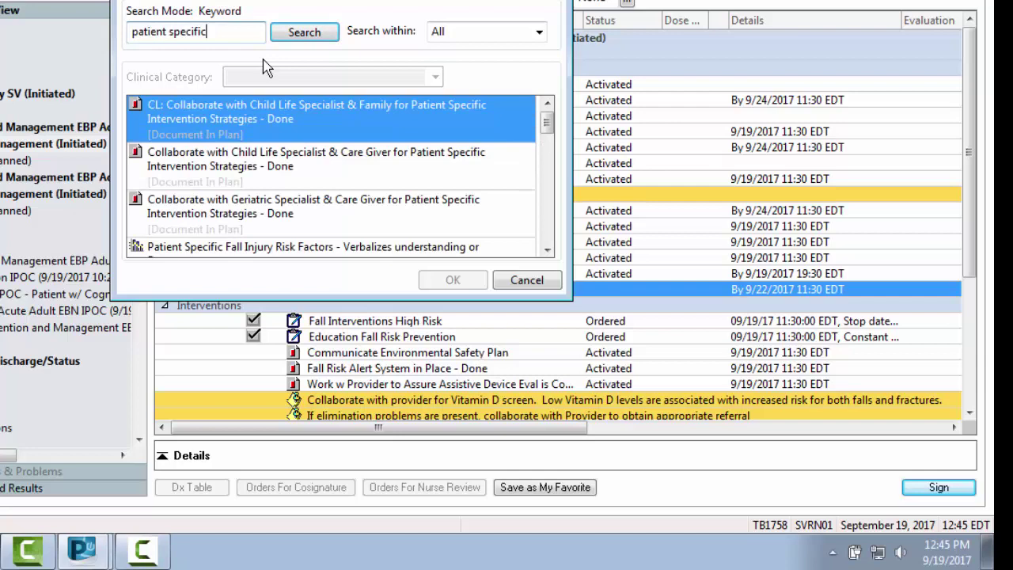
pyautogui.click(546, 250)
pyautogui.click(547, 250)
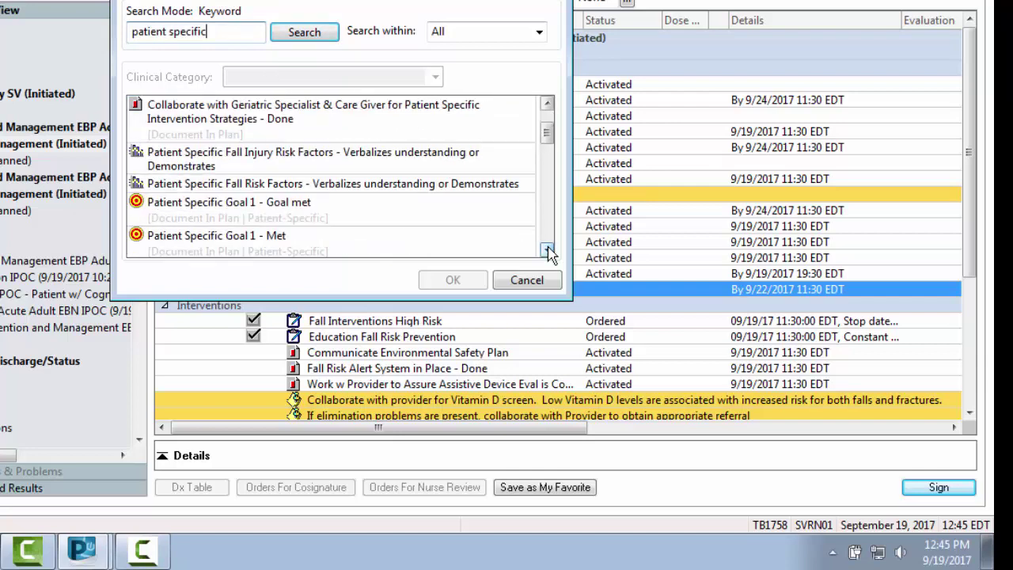
pyautogui.click(546, 250)
pyautogui.click(547, 250)
pyautogui.click(547, 251)
pyautogui.click(547, 250)
pyautogui.click(547, 250)
pyautogui.click(547, 250)
pyautogui.click(547, 250)
pyautogui.click(547, 250)
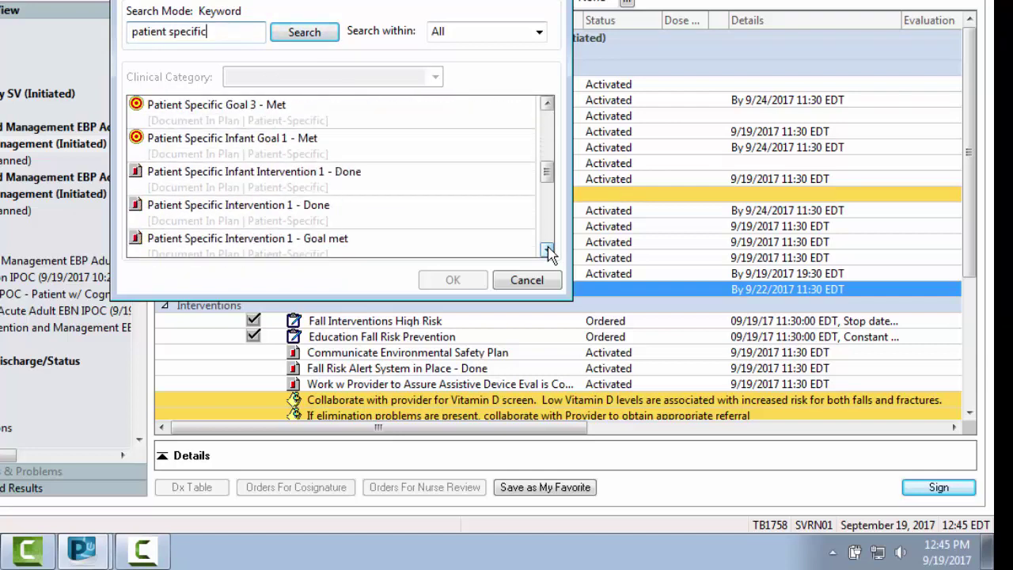
pyautogui.click(285, 213)
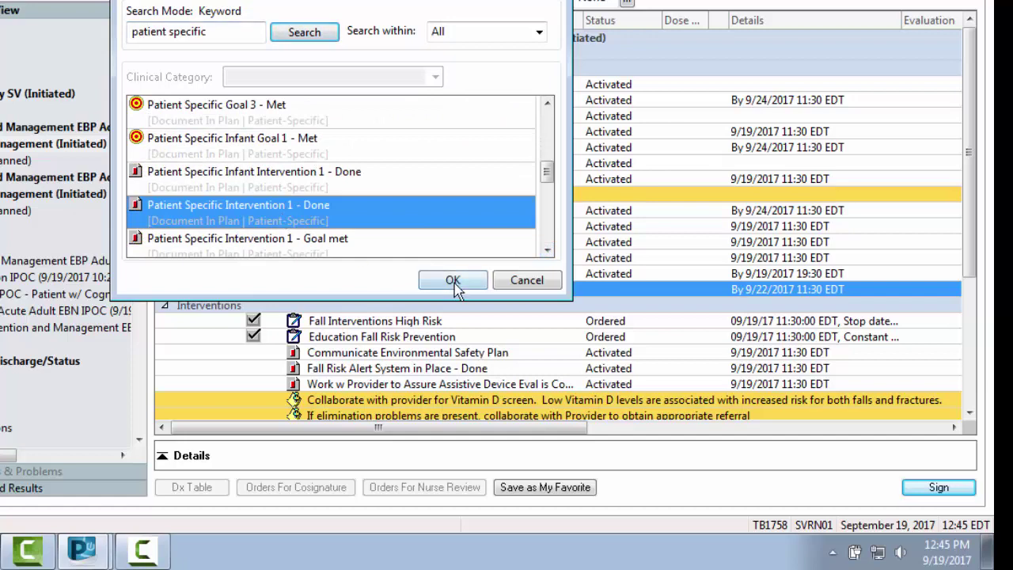
pyautogui.click(452, 280)
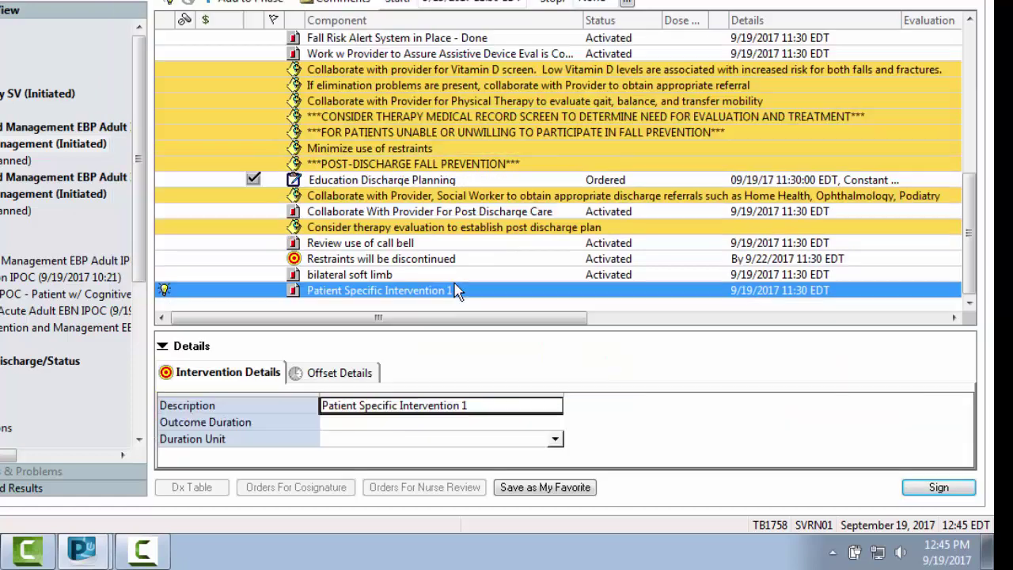
# Change the new intervention's description to 'bilateral soft limb restraints'
pyautogui.click(483, 407)
pyautogui.press('BackSpace')
pyautogui.press('BackSpace')
pyautogui.press('BackSpace')
pyautogui.press('BackSpace')
pyautogui.press('BackSpace')
pyautogui.press('BackSpace')
pyautogui.press('BackSpace')
pyautogui.press('BackSpace')
pyautogui.press('BackSpace')
pyautogui.press('BackSpace')
pyautogui.press('BackSpace')
pyautogui.press('BackSpace')
pyautogui.press('BackSpace')
pyautogui.press('BackSpace')
pyautogui.press('BackSpace')
pyautogui.press('BackSpace')
pyautogui.press('BackSpace')
pyautogui.press('BackSpace')
pyautogui.press('BackSpace')
pyautogui.press('BackSpace')
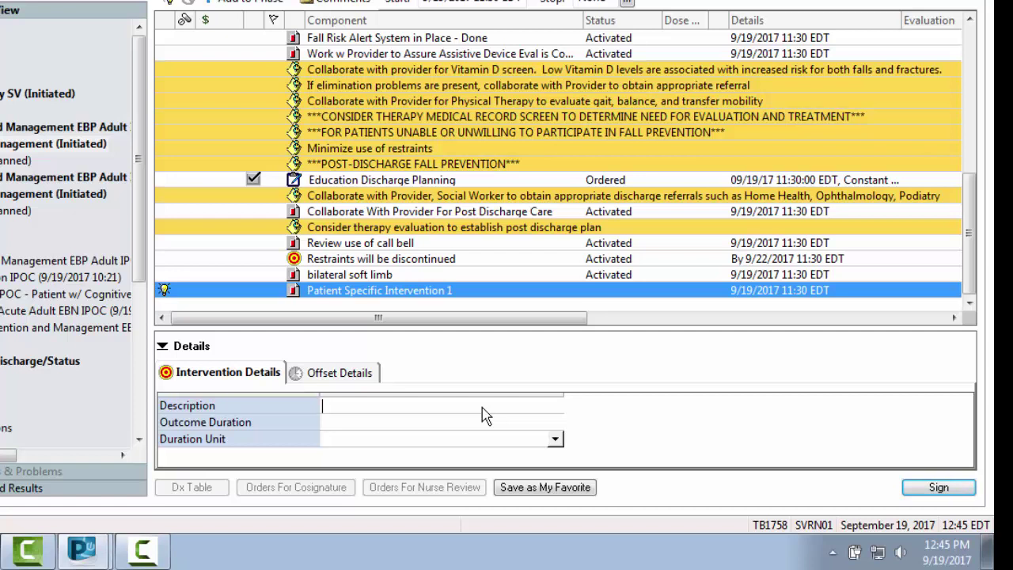
pyautogui.write('bilateral soft limb ')
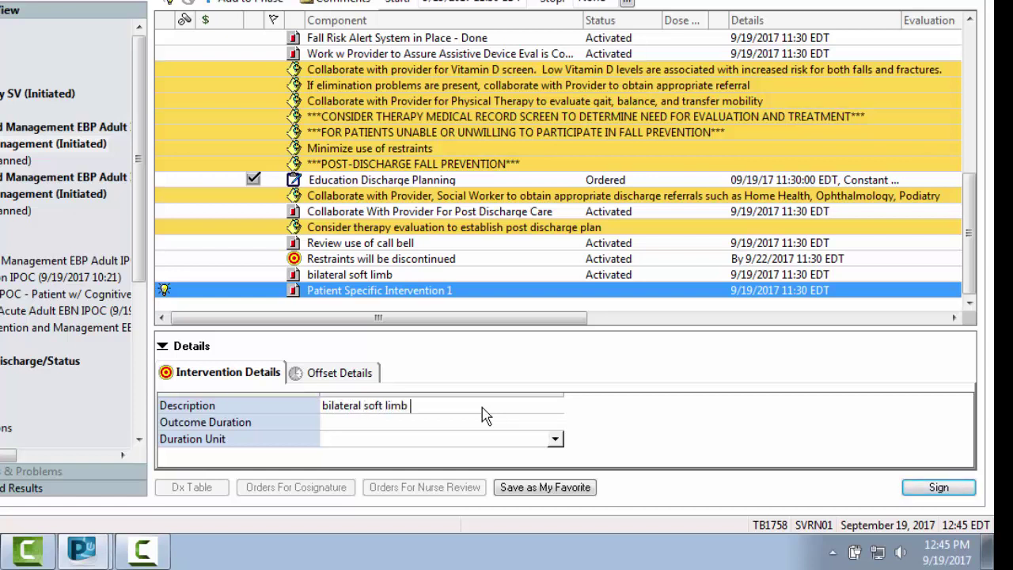
pyautogui.write('restraints')
pyautogui.click(163, 346)
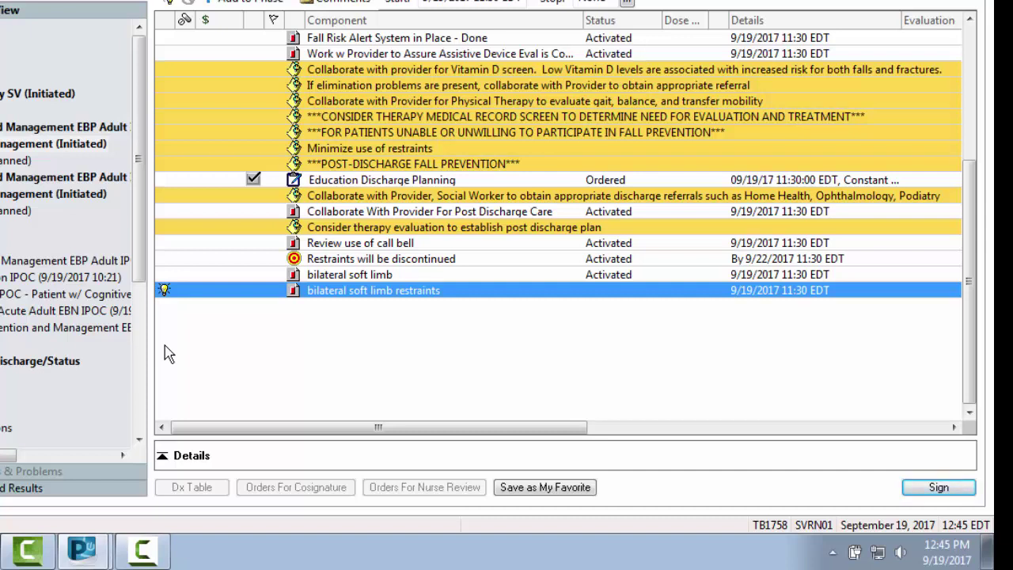
# Sign the fall plan changes and refresh the Orders page to show the 12:46 update
pyautogui.click(939, 487)
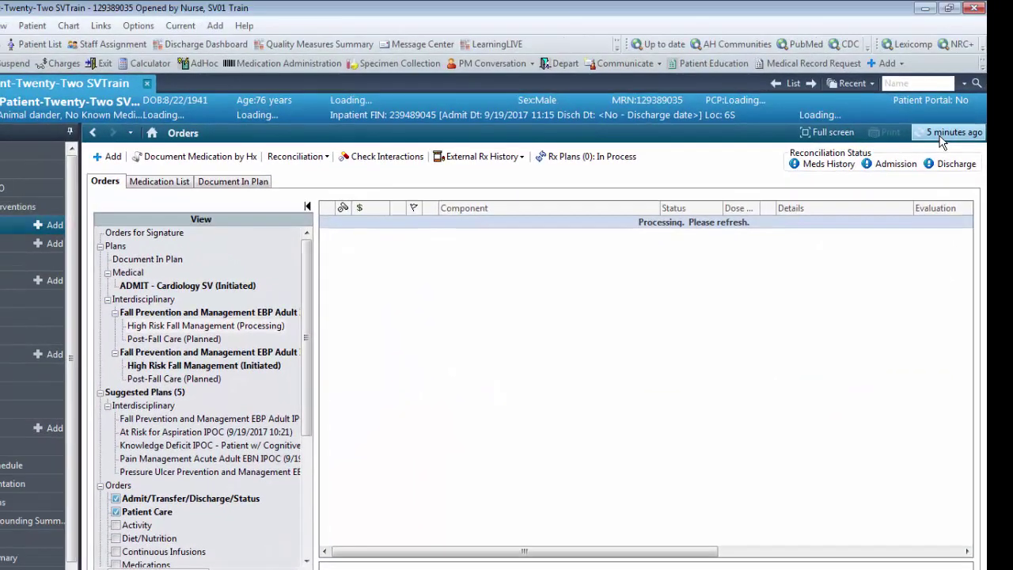
pyautogui.click(940, 136)
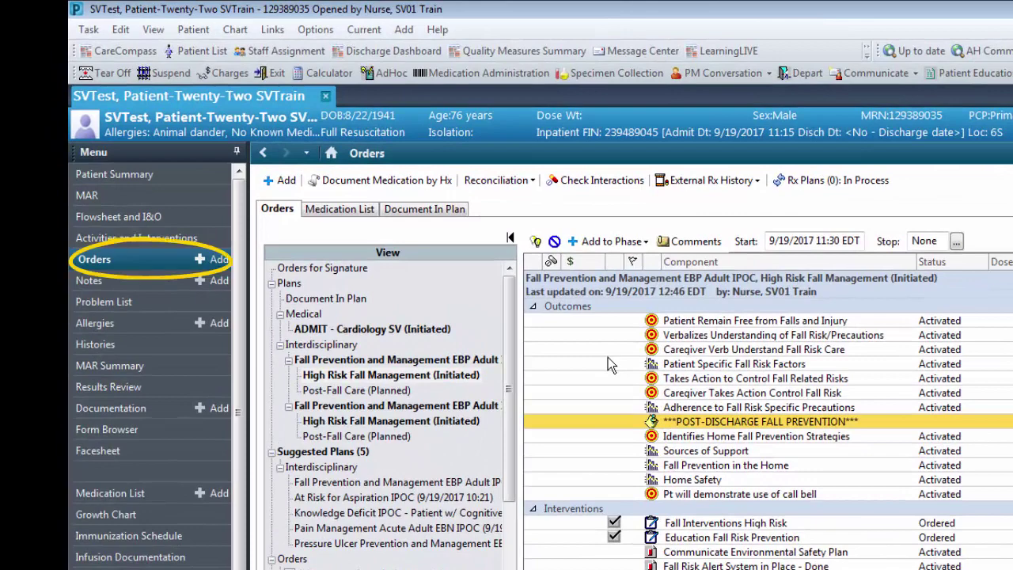
# Search new orders for 'IPOC' and add the Anxiety IPOC to the patient's orders
pyautogui.click(278, 182)
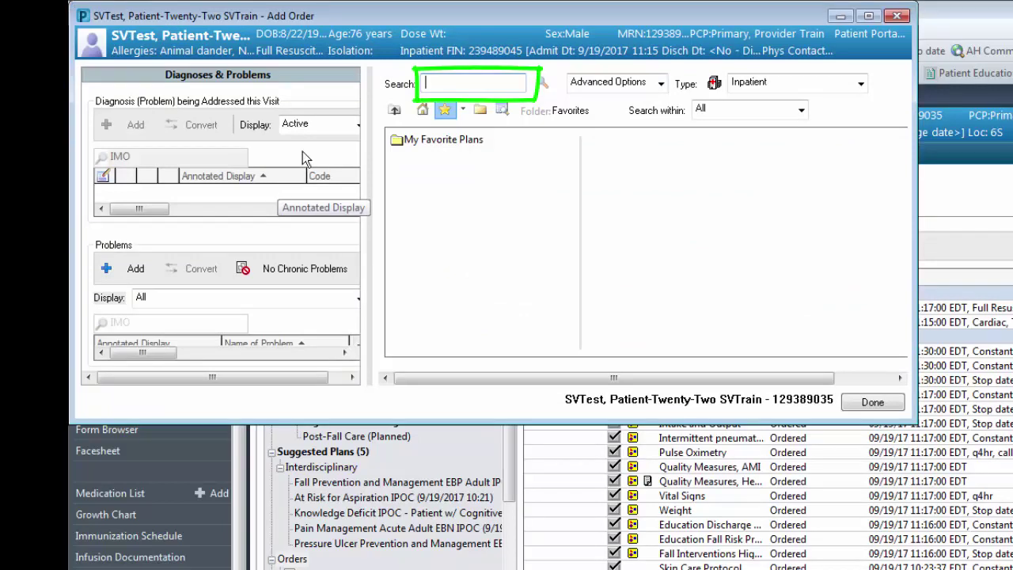
pyautogui.write('IPOC')
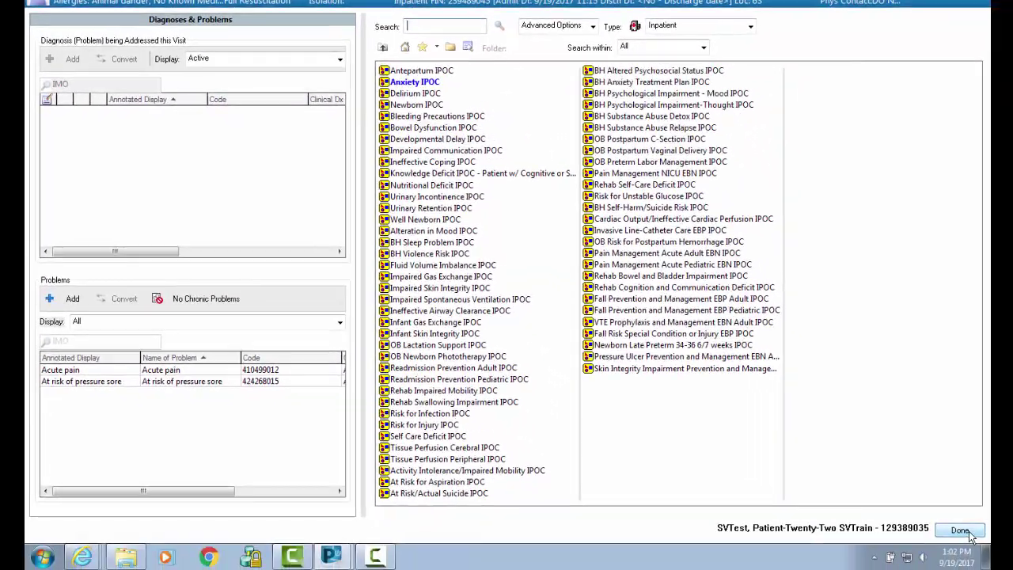
pyautogui.click(969, 532)
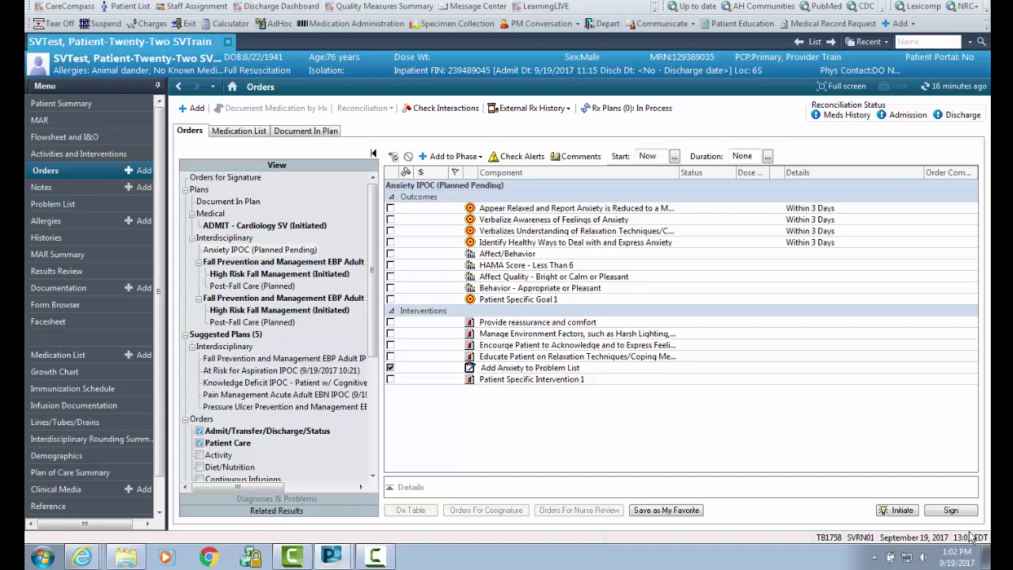
# Check the reduced-anxiety, relaxation-techniques and healthy-ways-to-express-anxiety outcomes, plus Provide reassurance and comfort
pyautogui.click(390, 208)
pyautogui.click(391, 231)
pyautogui.click(390, 242)
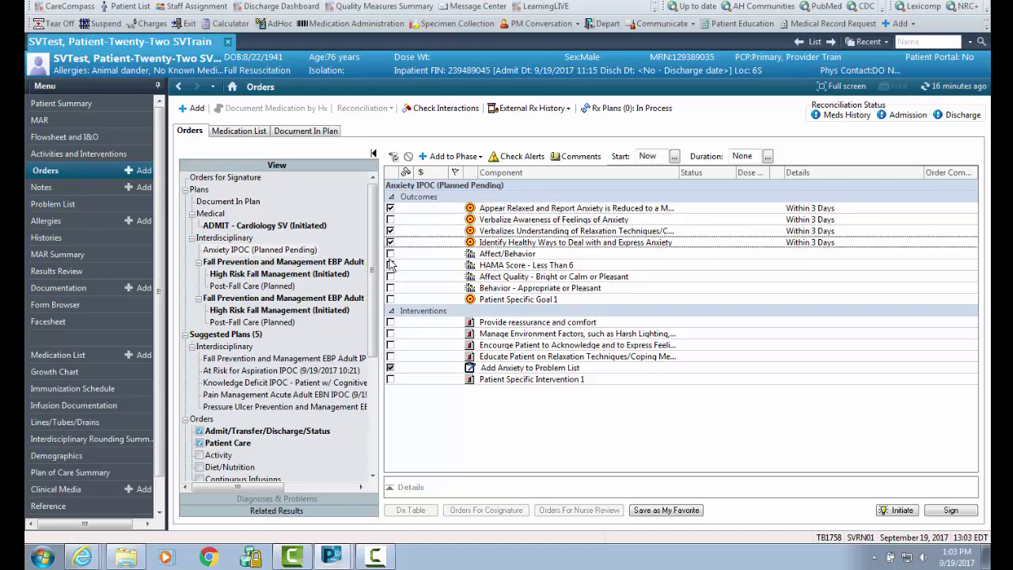
pyautogui.click(390, 322)
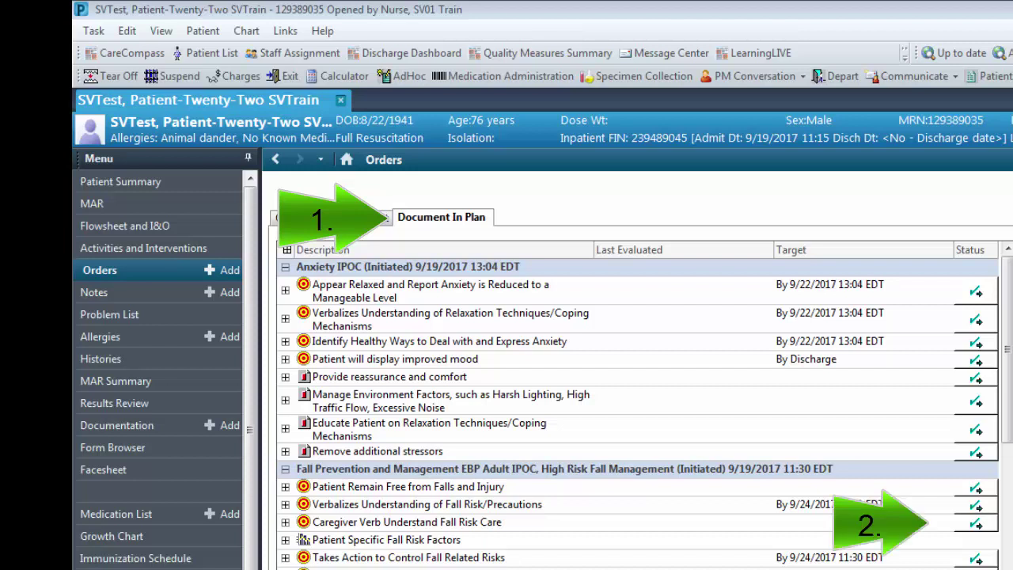
# Set the caregiver fall risk care outcome's target completion to 09/20/2017 at 2000
pyautogui.click(975, 523)
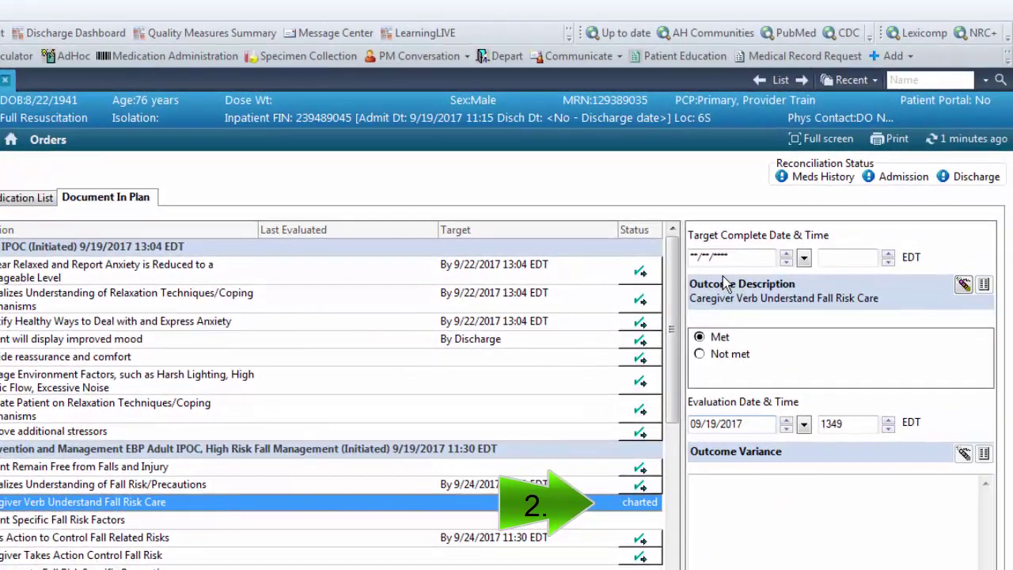
pyautogui.click(723, 257)
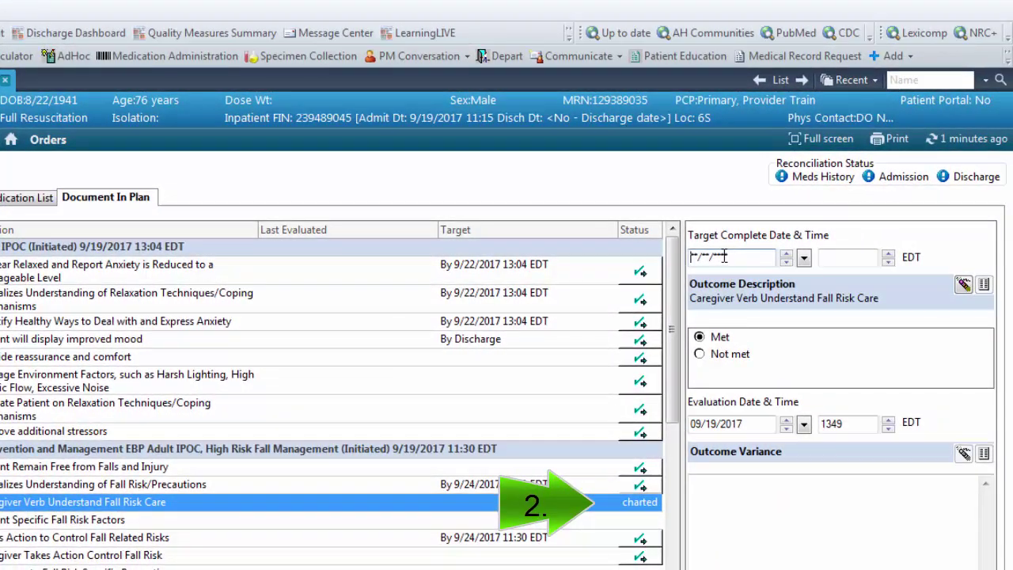
pyautogui.write('09/20/')
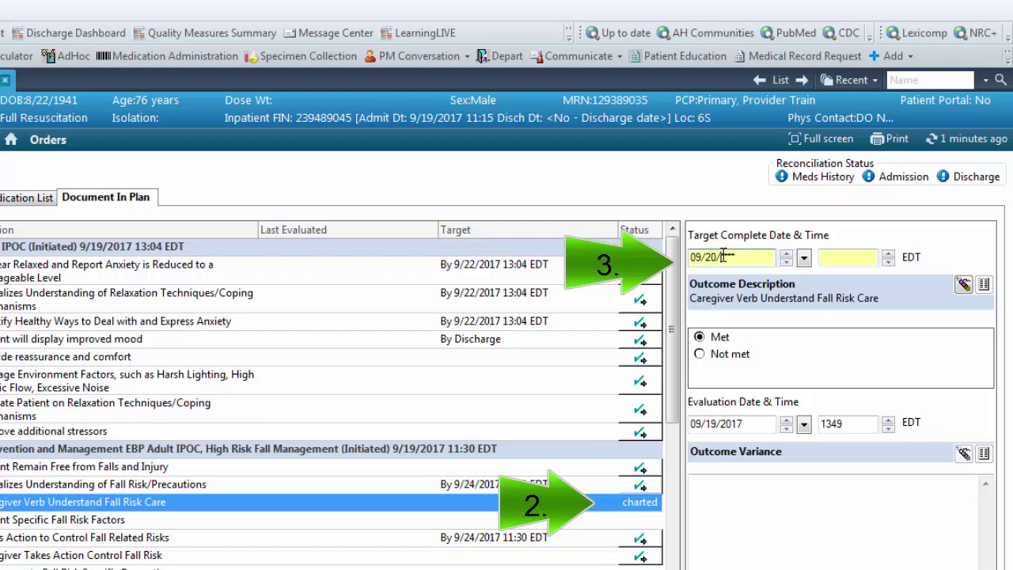
pyautogui.write('2017')
pyautogui.click(853, 258)
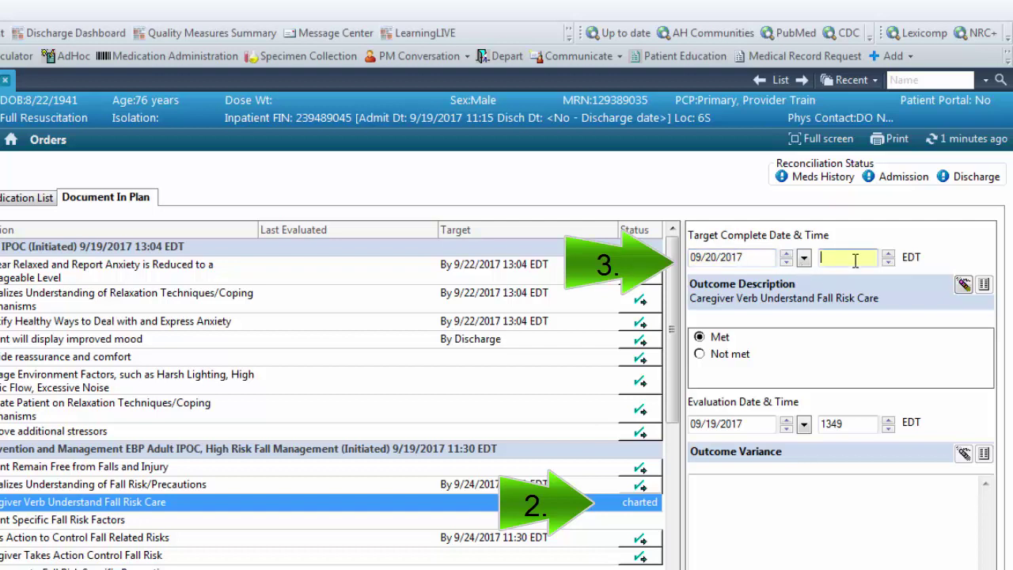
pyautogui.write('2000')
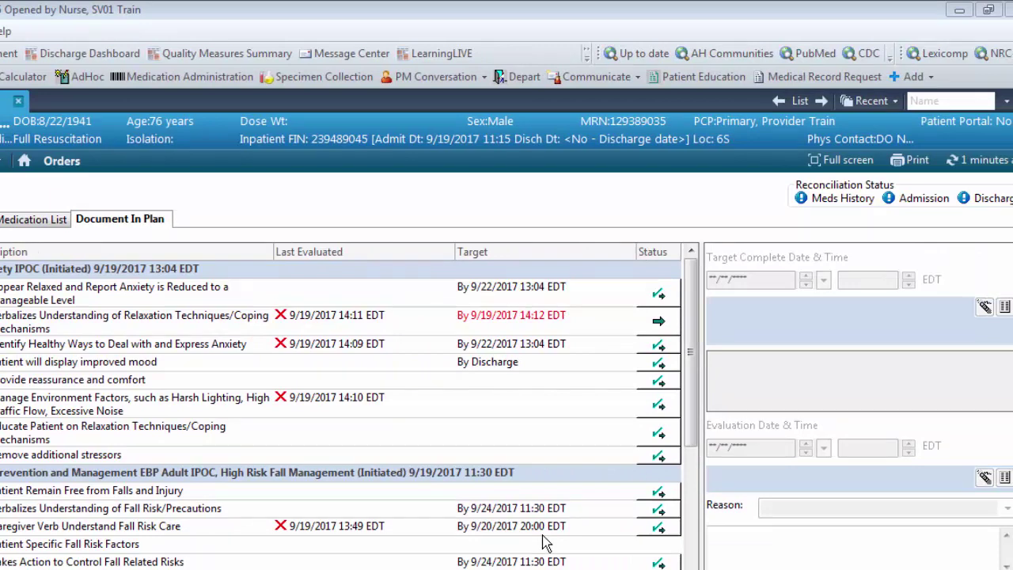
# Change the relaxation-techniques outcome's target completion day to 20 and time from 1412 to 1500
pyautogui.click(663, 323)
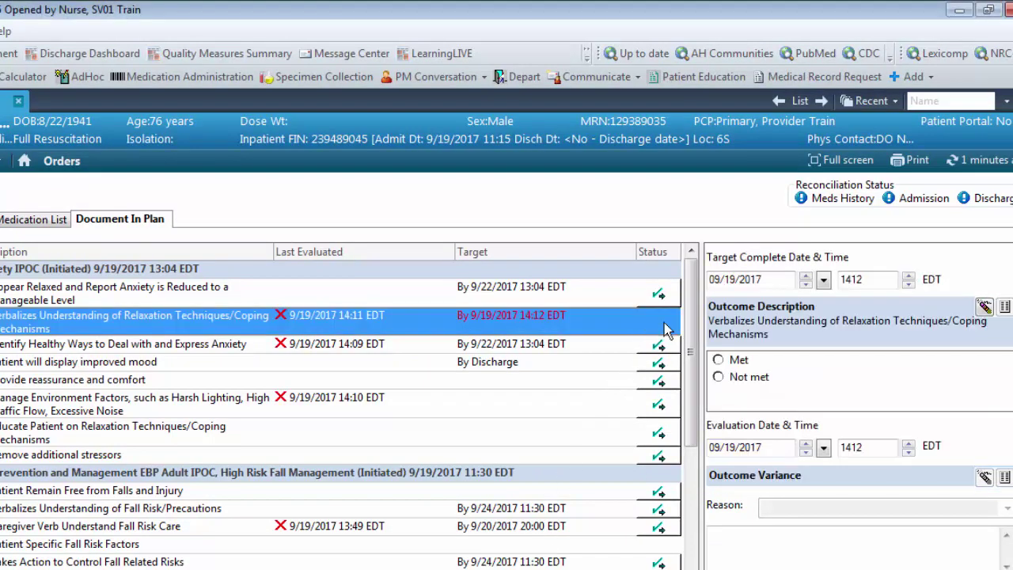
pyautogui.click(739, 278)
pyautogui.press('Left')
pyautogui.press('Left')
pyautogui.press('Left')
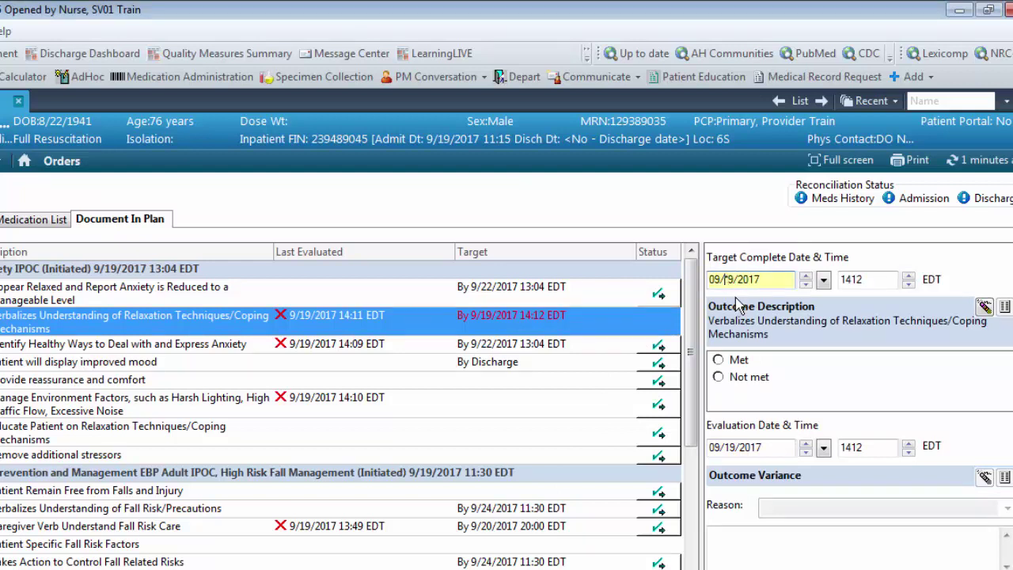
pyautogui.write('20')
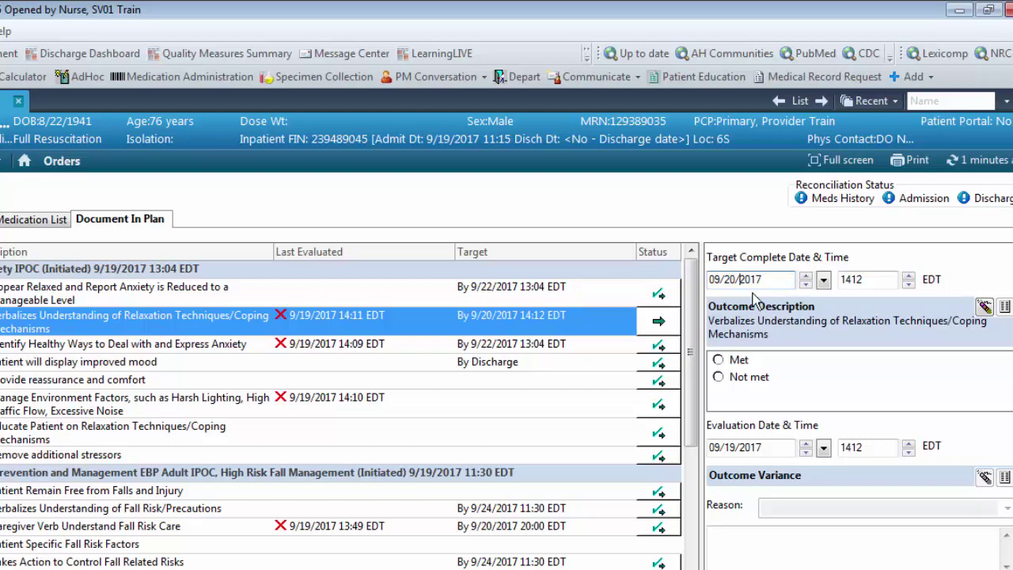
pyautogui.click(870, 280)
pyautogui.doubleClick(869, 279)
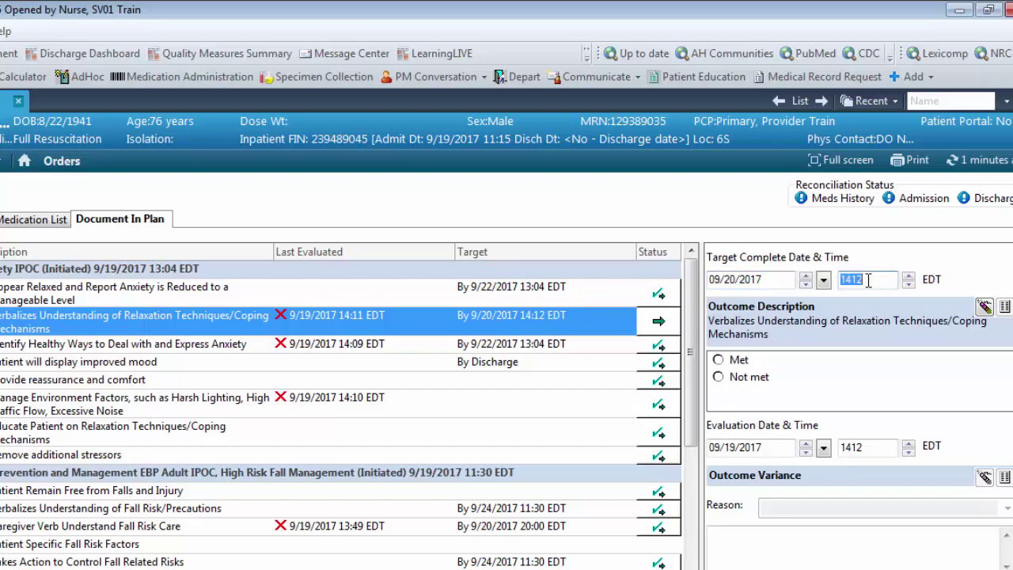
pyautogui.write('150')
pyautogui.write('0')
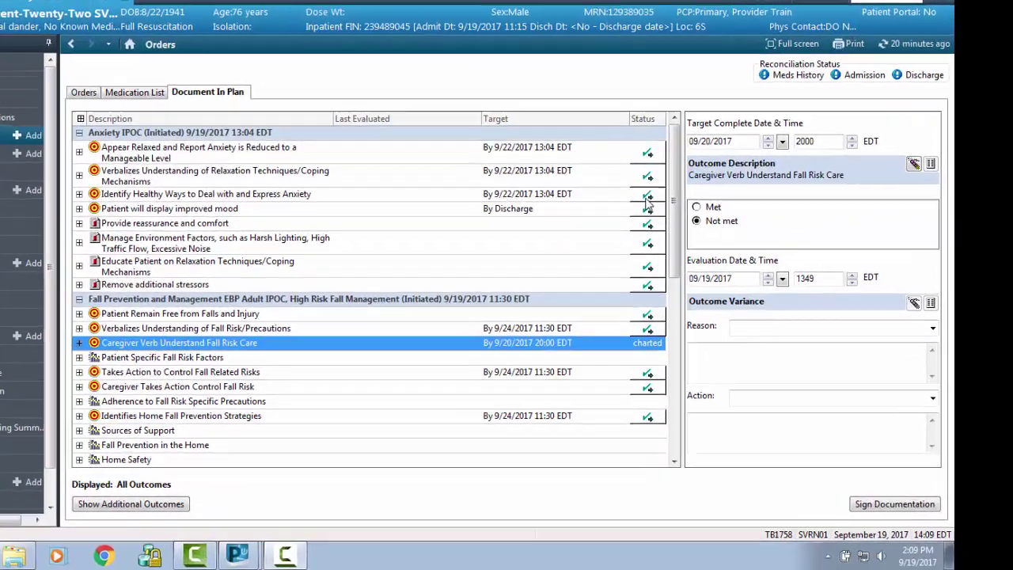
# Chart the healthy-ways anxiety outcome as Not met with Knowledge deficit as the variance reason
pyautogui.click(695, 247)
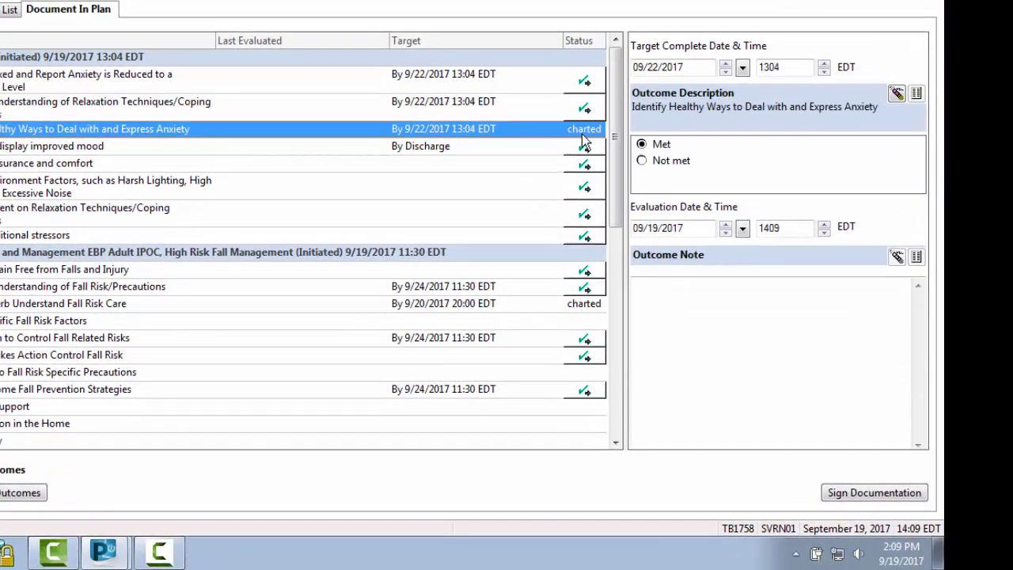
pyautogui.click(642, 161)
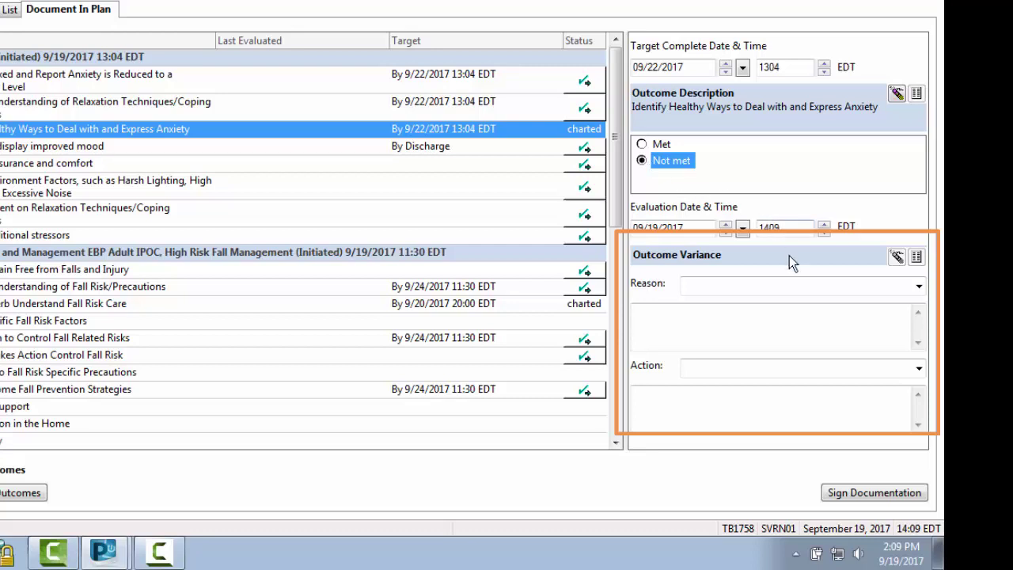
pyautogui.click(801, 283)
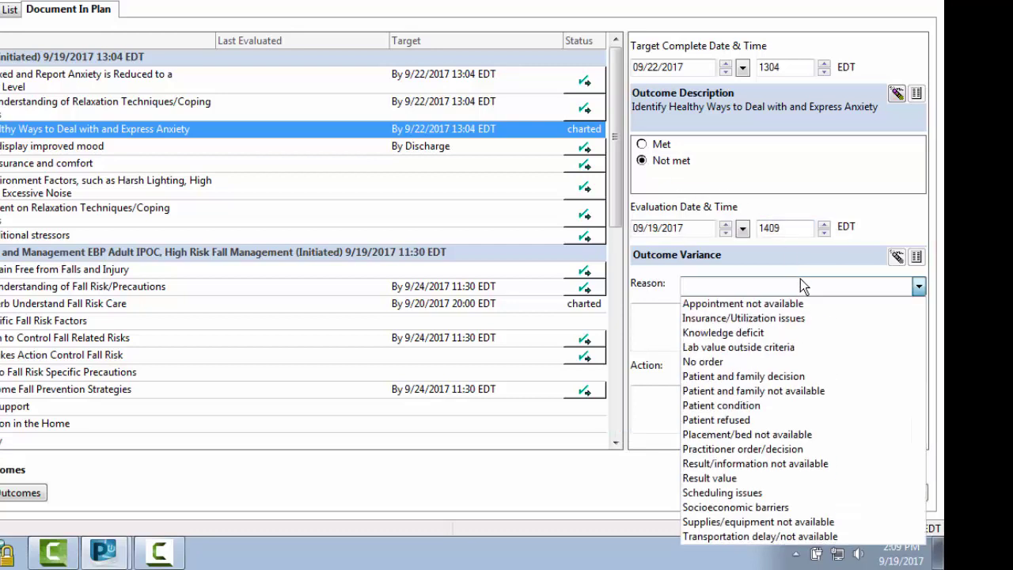
pyautogui.click(778, 332)
pyautogui.click(778, 367)
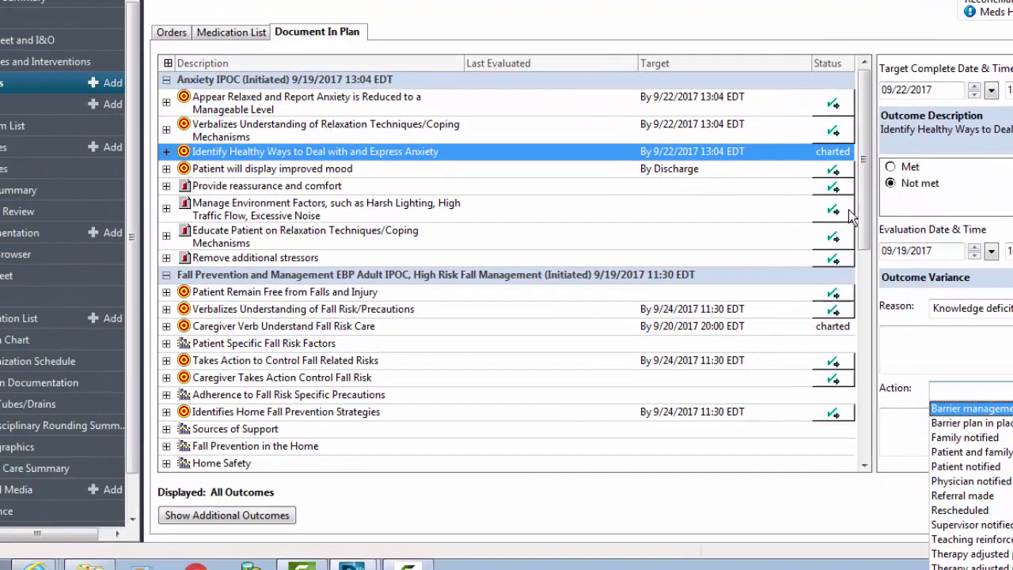
pyautogui.press('Return')
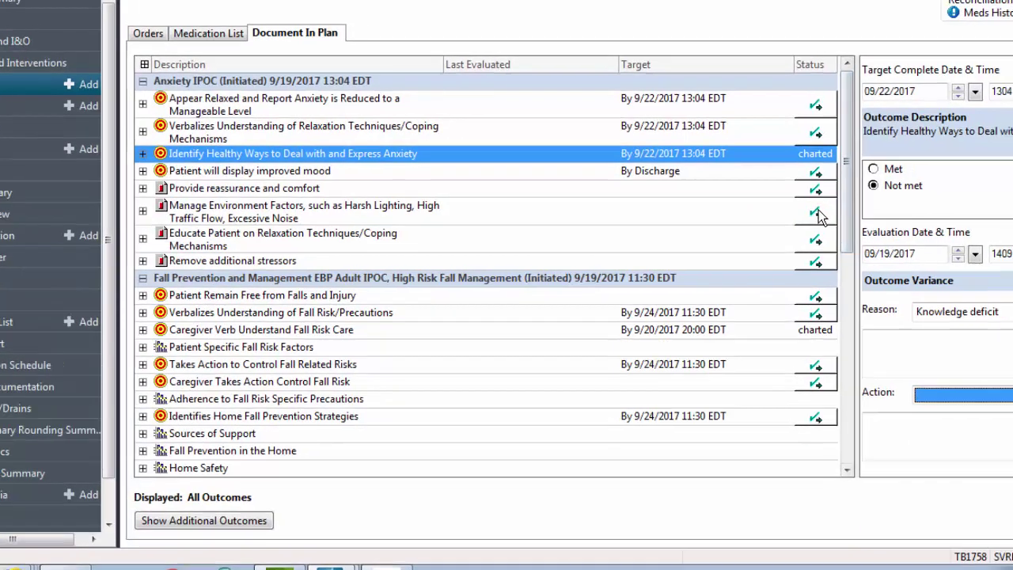
pyautogui.click(819, 216)
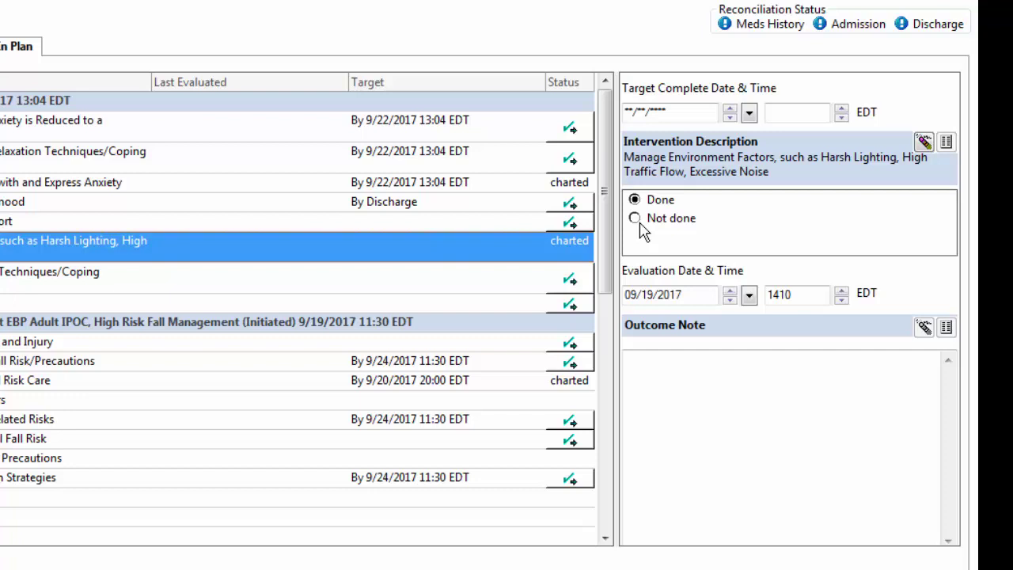
# Chart Manage Environment Factors Not done for Patient and family decision, comment 'need to clarify with patient's next of kin', and sign
pyautogui.click(638, 220)
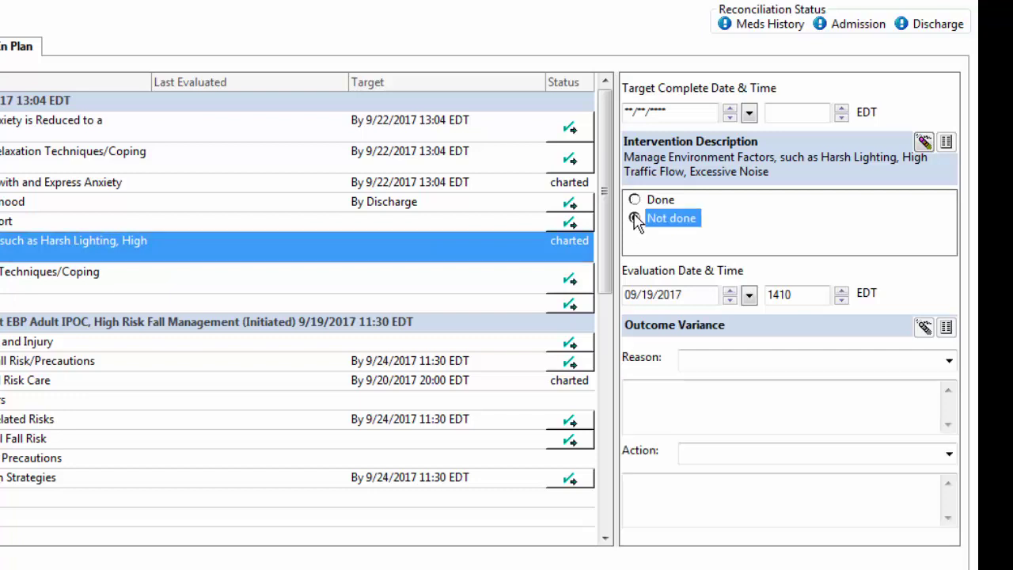
pyautogui.click(717, 353)
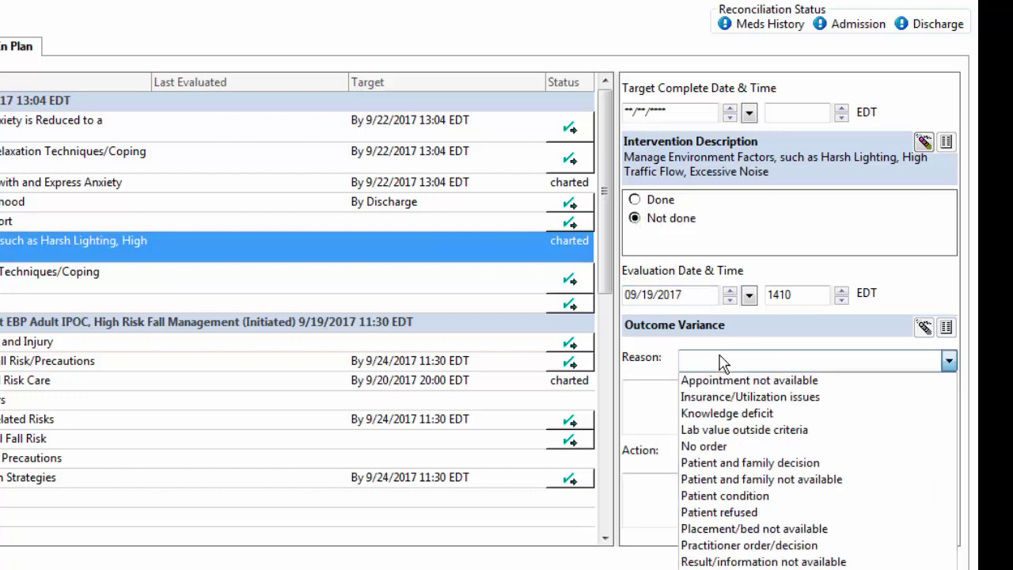
pyautogui.click(726, 467)
pyautogui.click(728, 463)
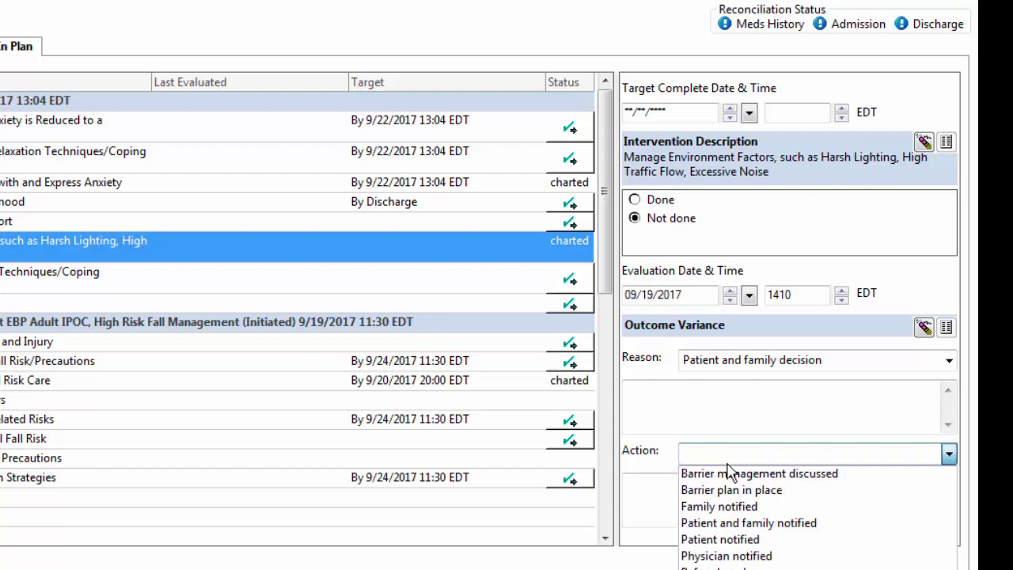
pyautogui.click(651, 502)
pyautogui.click(651, 500)
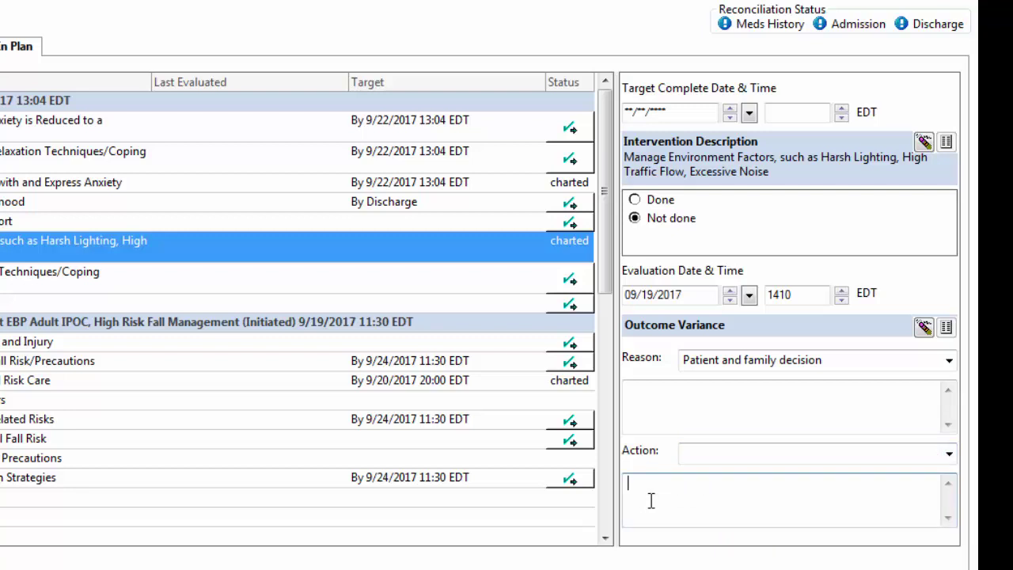
pyautogui.write("need to clarify with patient's nex")
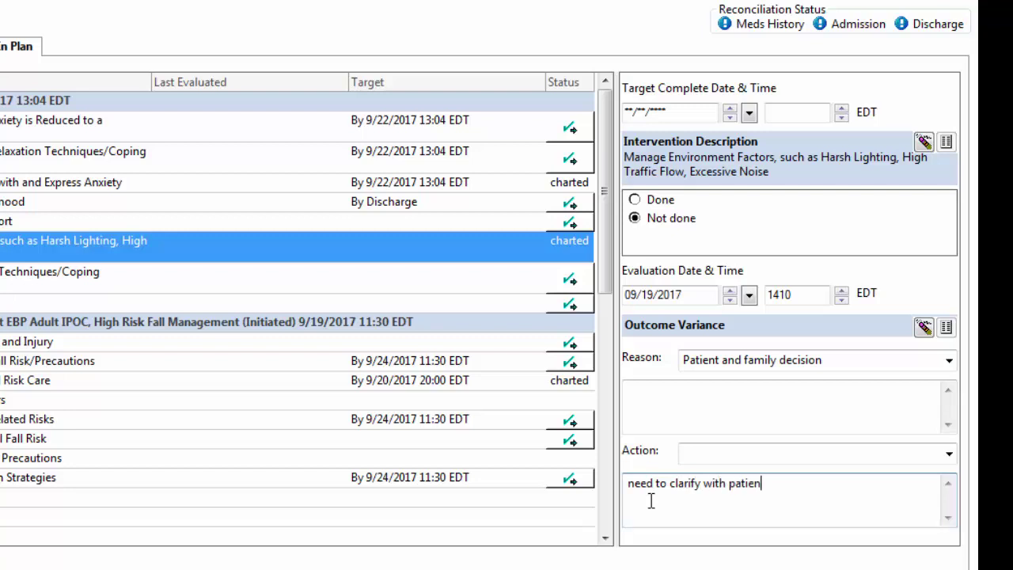
pyautogui.write('t of kin')
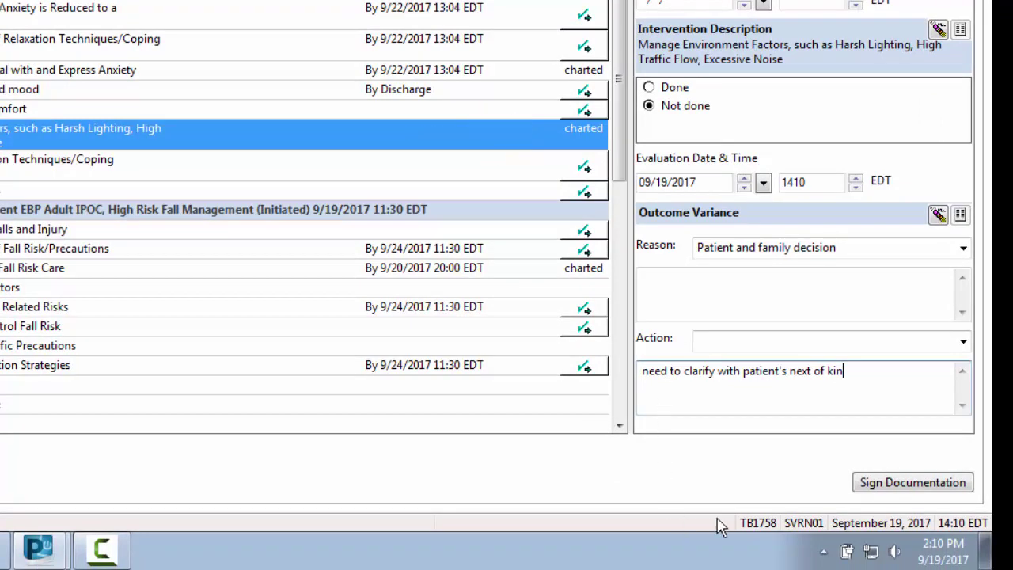
pyautogui.click(885, 485)
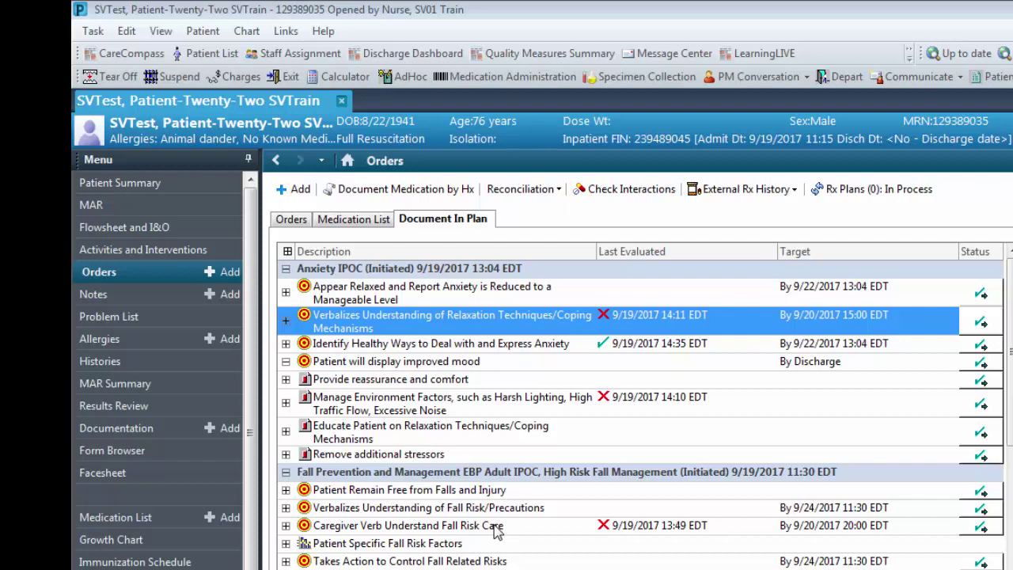
# Expand the Identify Healthy Ways outcome to show its Not met and Met charting history
pyautogui.click(288, 348)
pyautogui.click(286, 346)
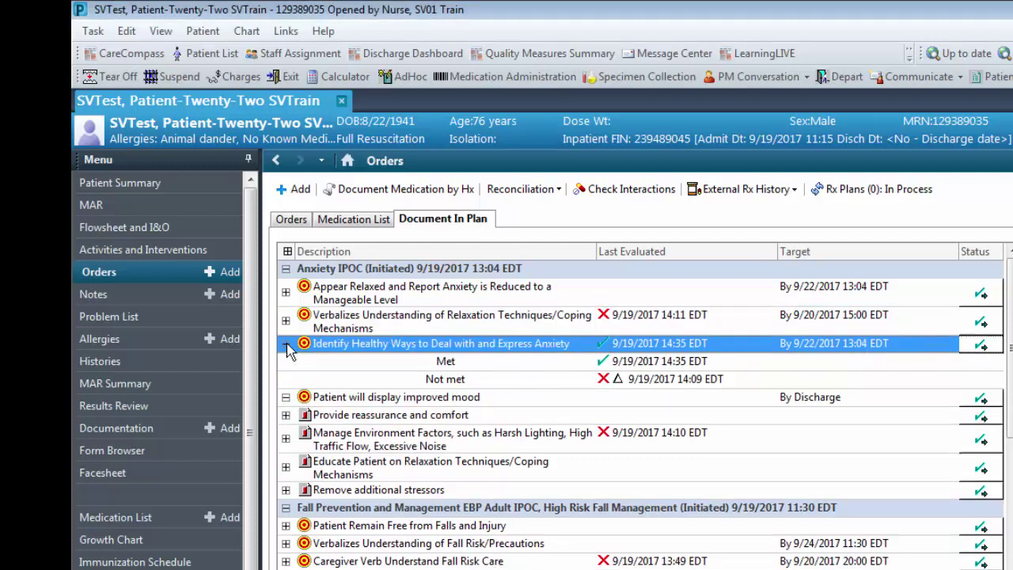